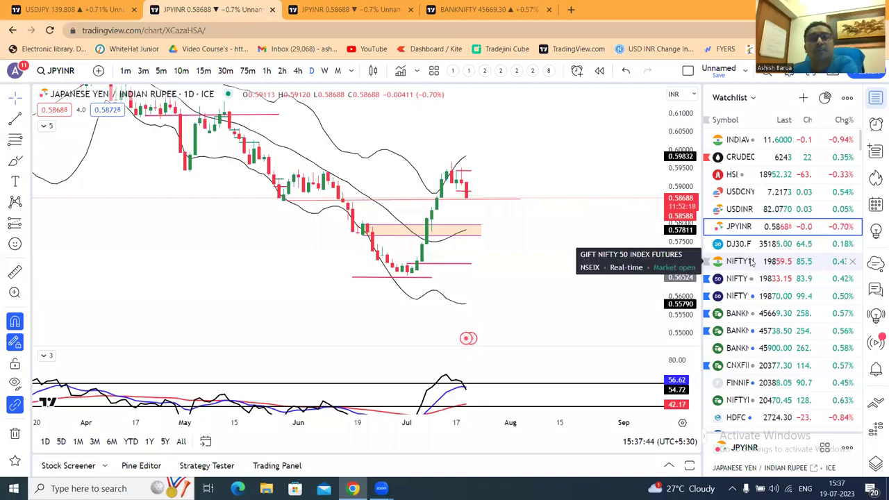
- Switch to the open USDJPY chart and set its timeframe to 4 hours
{"action": "scroll", "coordinate": [678, 198], "scroll_direction": "down", "scroll_amount": 1}
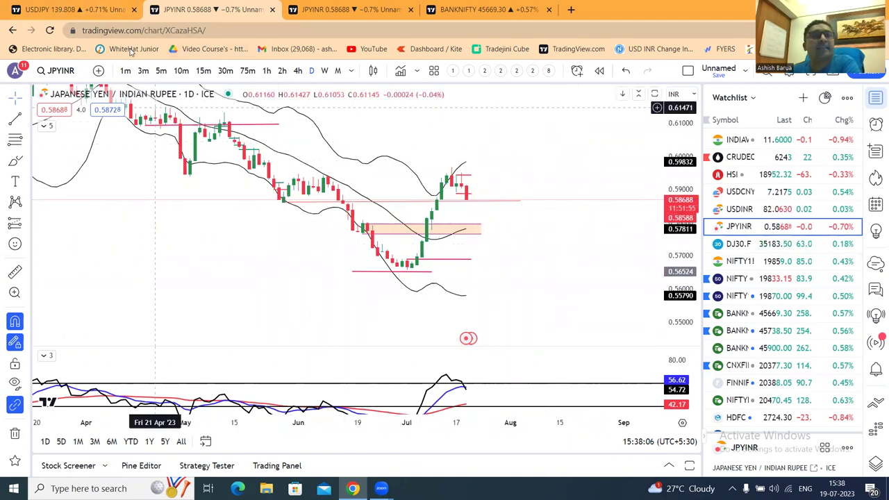
{"action": "left_click", "coordinate": [73, 14]}
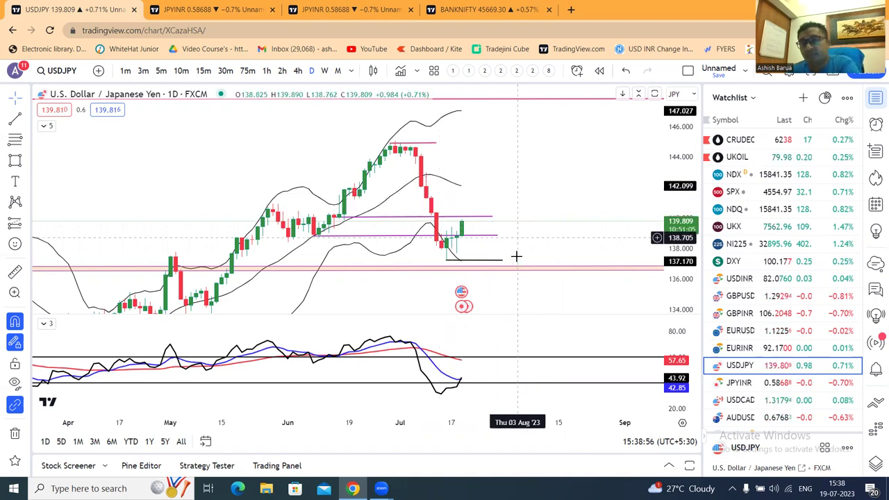
{"action": "left_click_drag", "start_coordinate": [674, 159], "coordinate": [679, 182]}
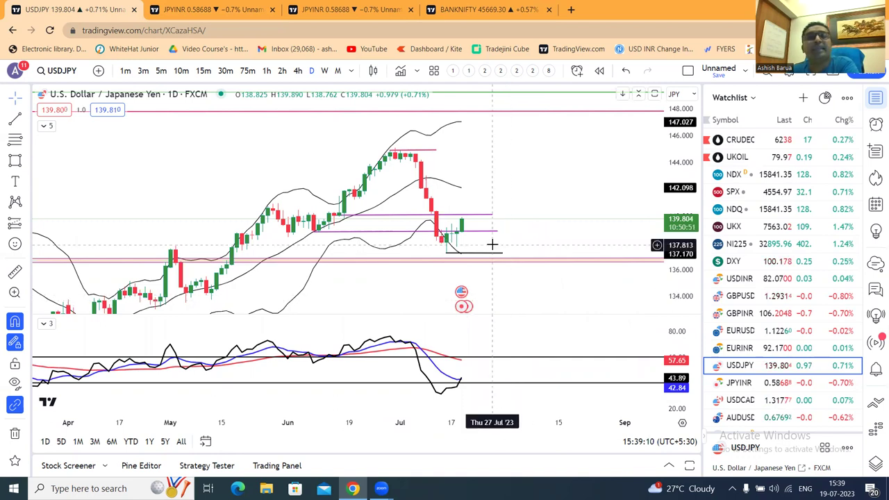
{"action": "left_click", "coordinate": [299, 71]}
{"action": "scroll", "coordinate": [584, 165], "scroll_direction": "down", "scroll_amount": 4}
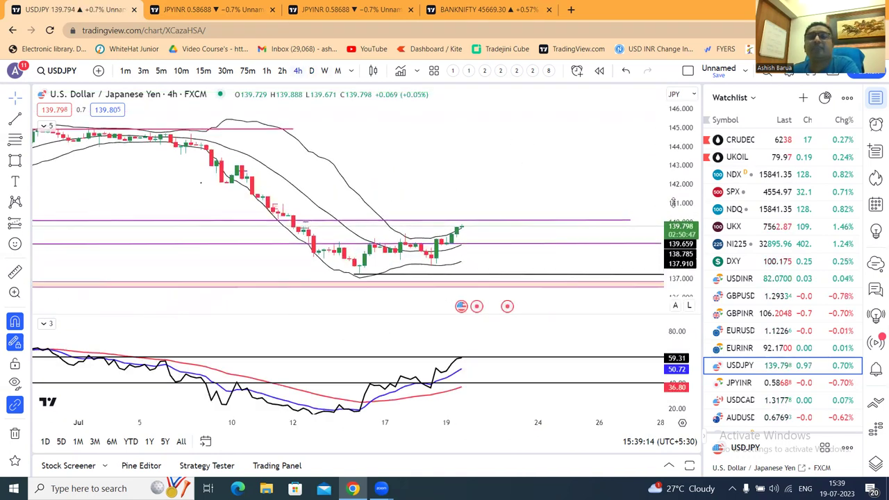
{"action": "scroll", "coordinate": [584, 165], "scroll_direction": "up", "scroll_amount": 2}
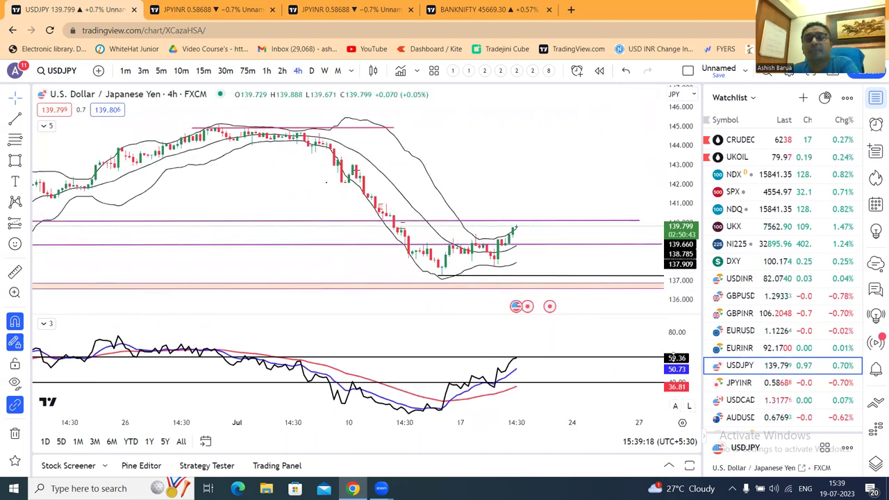
- Draw an arrow in the oscillator pane pointing at the red average line around 18 Jul '23
{"action": "left_click", "coordinate": [27, 118]}
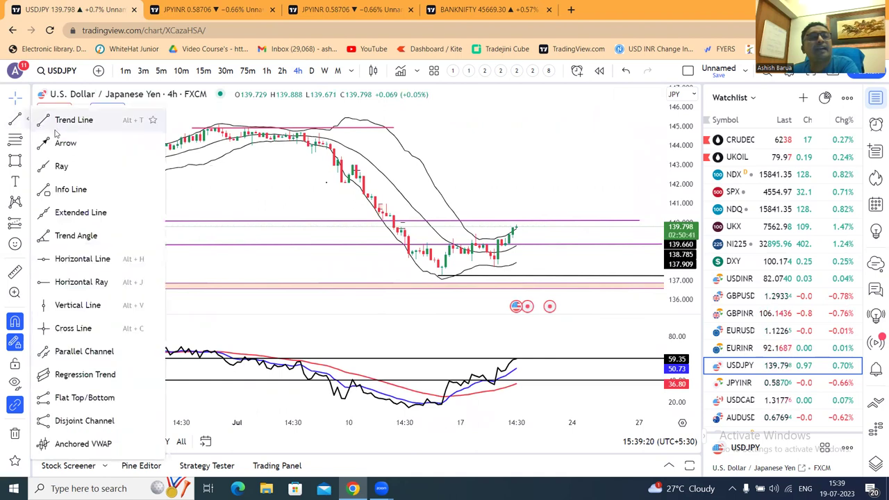
{"action": "left_click", "coordinate": [572, 387]}
{"action": "left_click", "coordinate": [580, 400]}
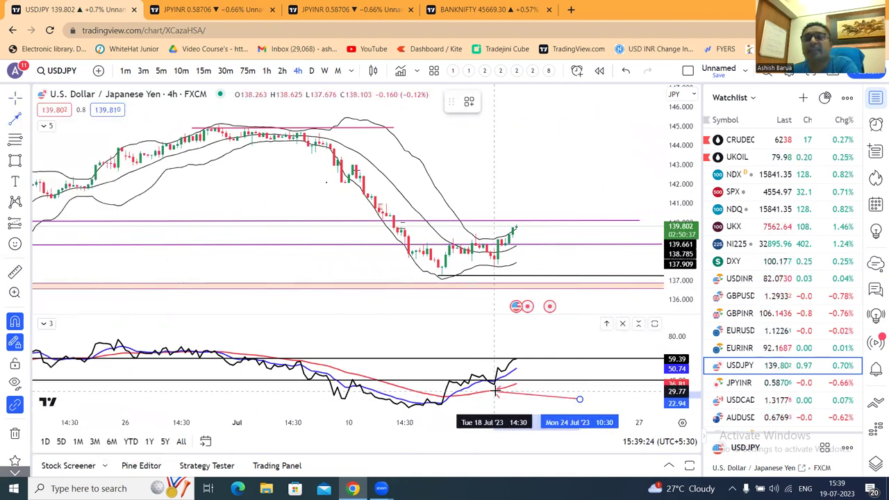
{"action": "left_click", "coordinate": [494, 392]}
{"action": "left_click", "coordinate": [570, 165]}
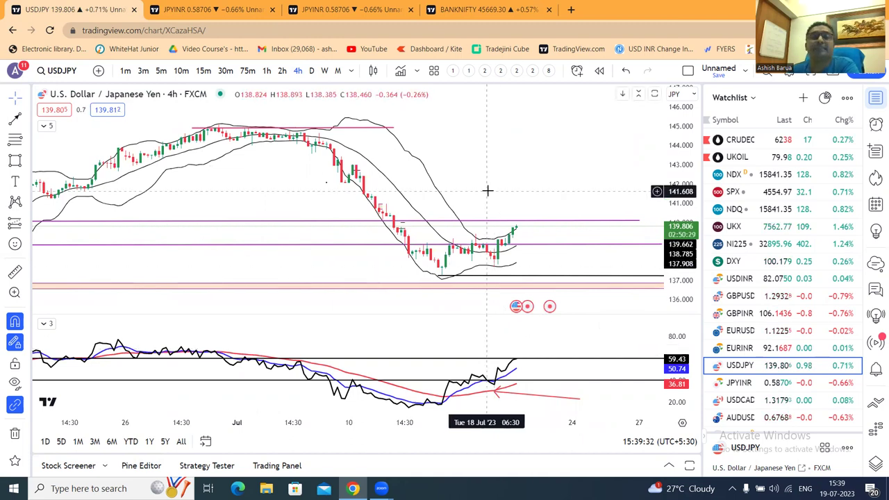
{"action": "scroll", "coordinate": [491, 189], "scroll_direction": "down", "scroll_amount": 1}
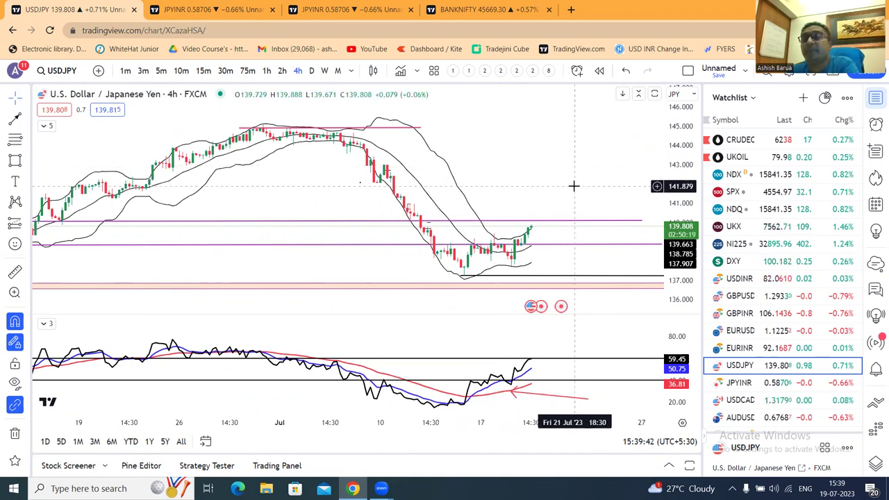
{"action": "scroll", "coordinate": [534, 171], "scroll_direction": "up", "scroll_amount": 1}
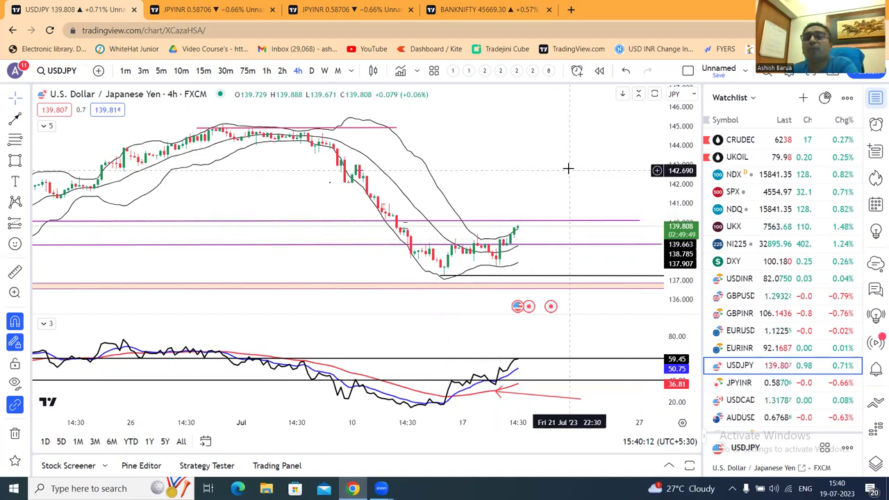
{"action": "scroll", "coordinate": [564, 174], "scroll_direction": "down", "scroll_amount": 2}
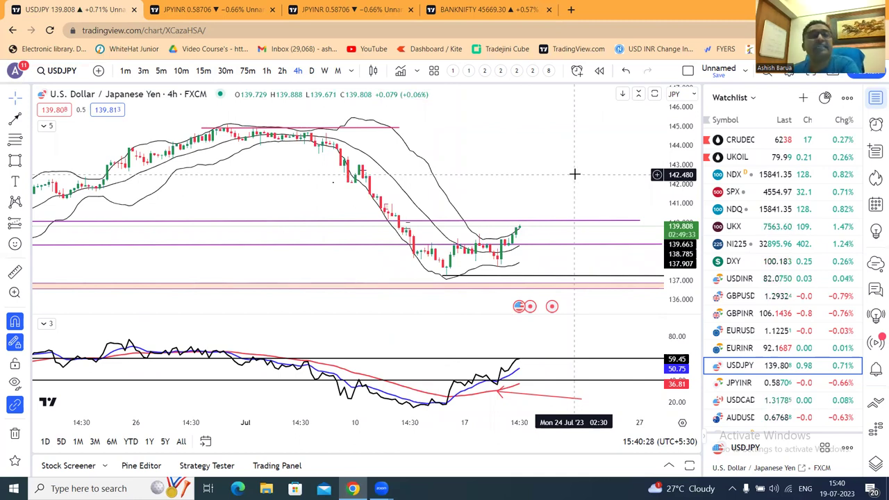
- Set the timeframe to 1 hour and sketch a rising zigzag with the Brush beside the latest candles, from about 138 to 141
{"action": "left_click", "coordinate": [266, 71]}
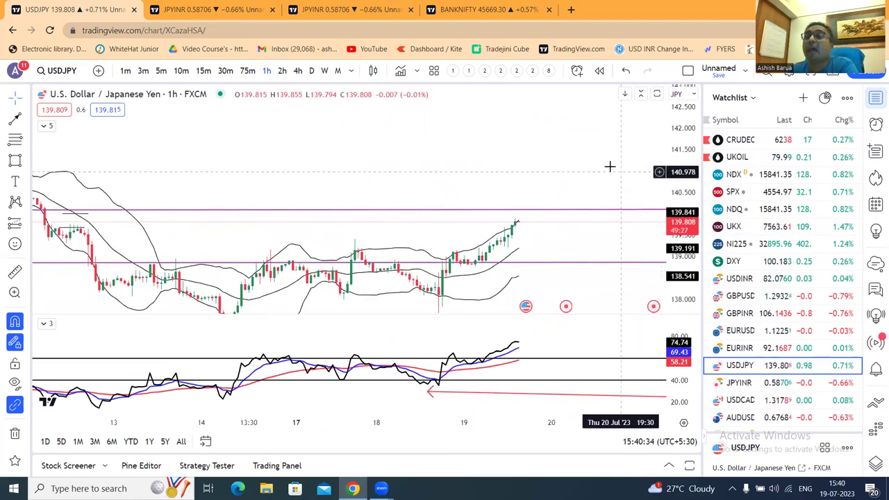
{"action": "left_click", "coordinate": [27, 164]}
{"action": "left_click", "coordinate": [59, 160]}
{"action": "mouse_move", "coordinate": [500, 268]}
{"action": "left_mouse_down"}
{"action": "mouse_move", "coordinate": [506, 222]}
{"action": "mouse_move", "coordinate": [551, 245]}
{"action": "mouse_move", "coordinate": [582, 163]}
{"action": "mouse_move", "coordinate": [617, 183]}
{"action": "mouse_move", "coordinate": [623, 140]}
{"action": "left_mouse_up"}
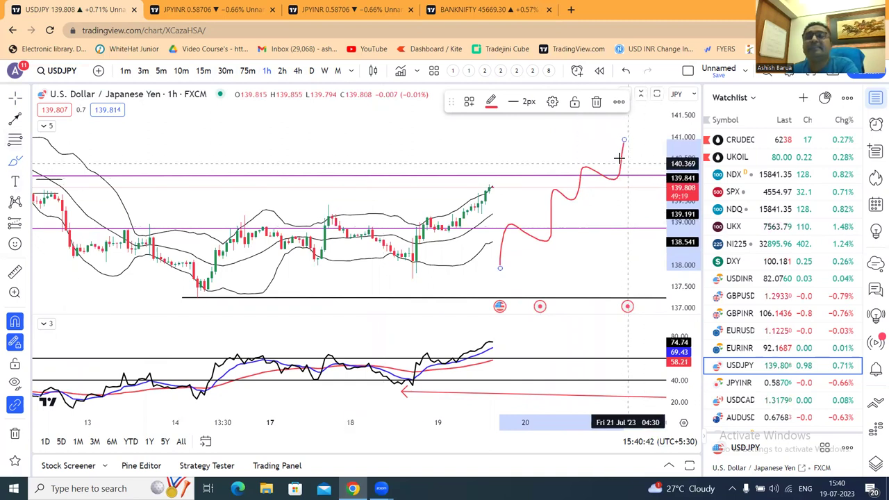
- Sketch a pullback falling from the zigzag's peak with the Brush and delete the extra stroke, keeping the rising zigzag
{"action": "mouse_move", "coordinate": [624, 140]}
{"action": "left_mouse_down"}
{"action": "mouse_move", "coordinate": [625, 197]}
{"action": "mouse_move", "coordinate": [630, 187]}
{"action": "mouse_move", "coordinate": [649, 200]}
{"action": "left_mouse_up"}
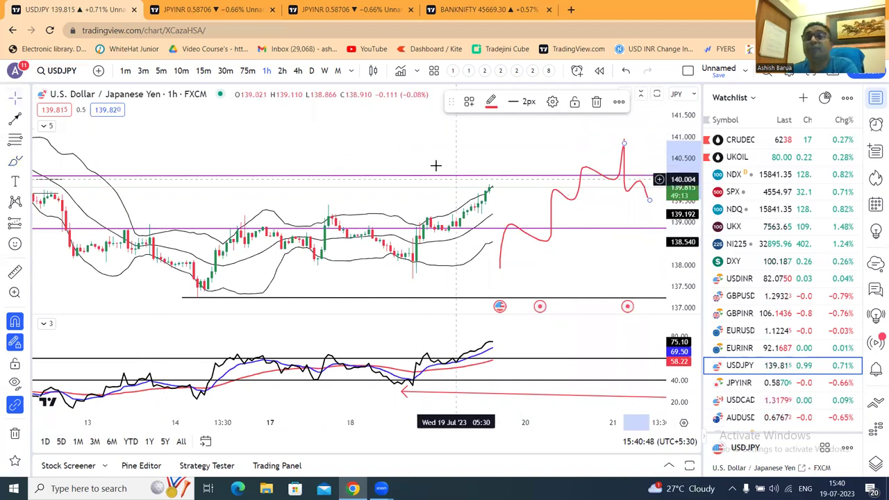
{"action": "left_click", "coordinate": [407, 138]}
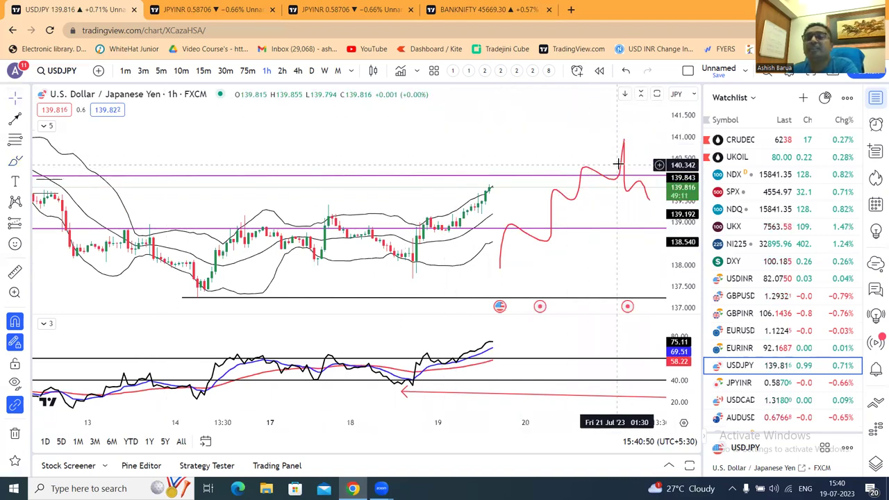
{"action": "left_click", "coordinate": [625, 166]}
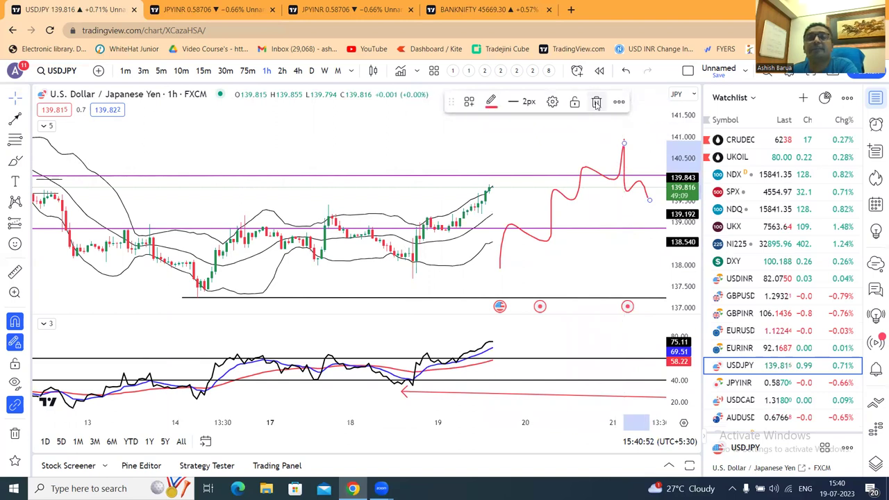
{"action": "left_click", "coordinate": [596, 100]}
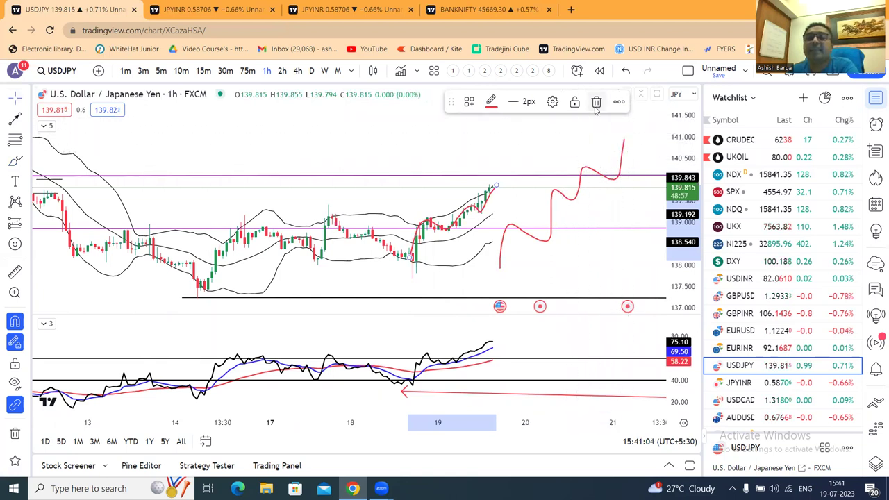
{"action": "left_click", "coordinate": [564, 147]}
- Examine the sketched upward path against the USDJPY candles on the 4-hour and daily timeframes
{"action": "left_click_drag", "start_coordinate": [521, 135], "coordinate": [475, 143]}
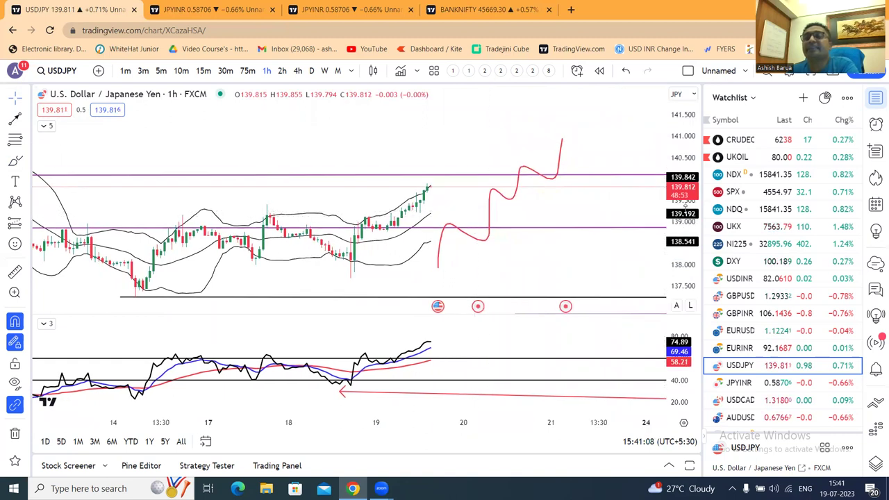
{"action": "left_click_drag", "start_coordinate": [671, 216], "coordinate": [671, 203]}
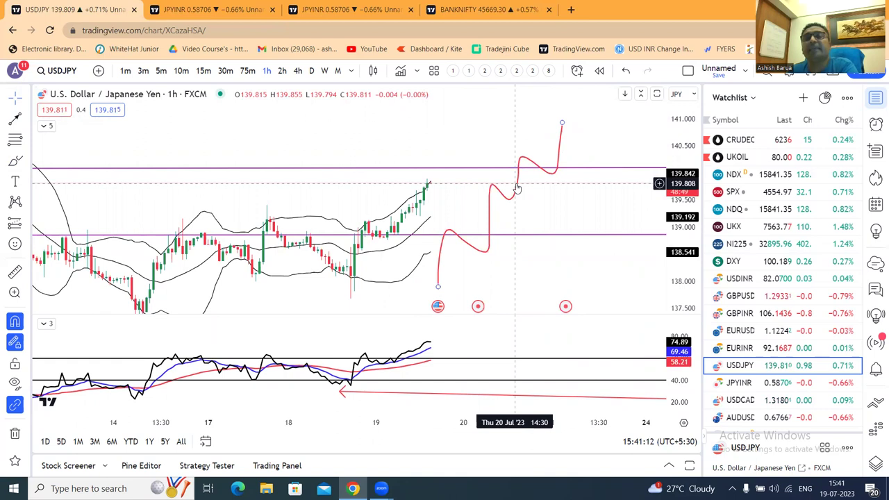
{"action": "scroll", "coordinate": [348, 147], "scroll_direction": "left", "scroll_amount": 3}
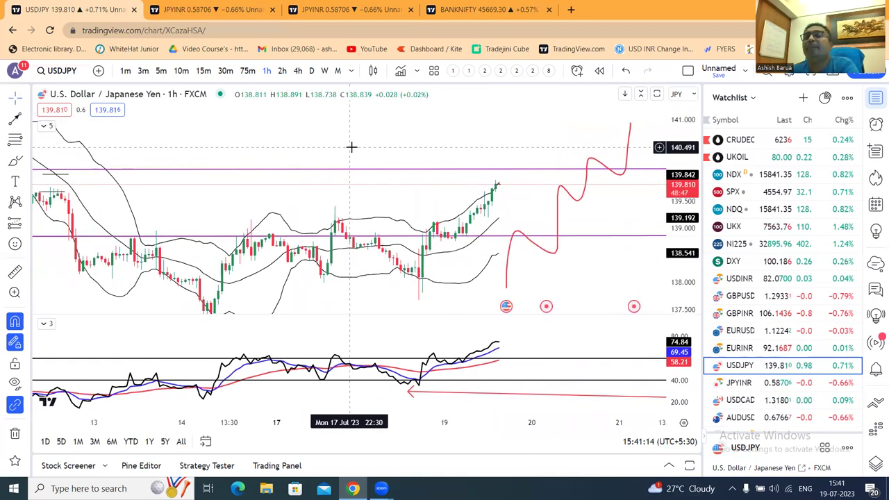
{"action": "left_click", "coordinate": [299, 72]}
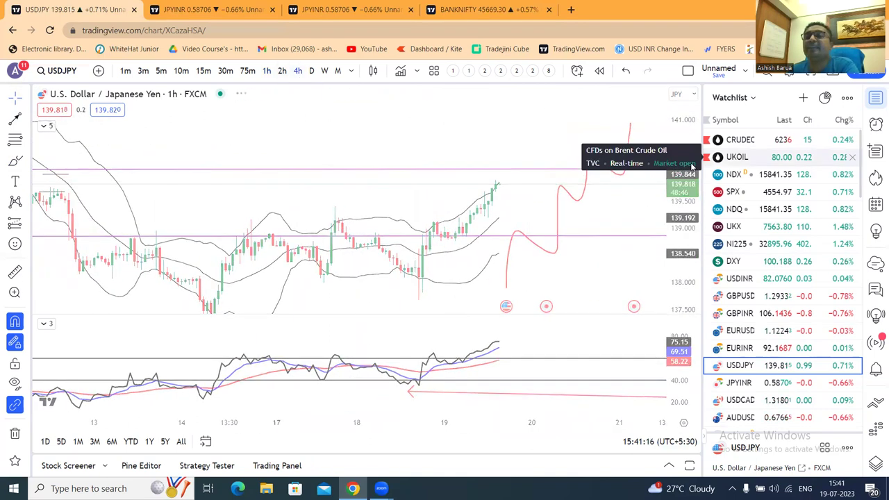
{"action": "scroll", "coordinate": [688, 271], "scroll_direction": "down", "scroll_amount": 2}
{"action": "scroll", "coordinate": [524, 163], "scroll_direction": "down", "scroll_amount": 3}
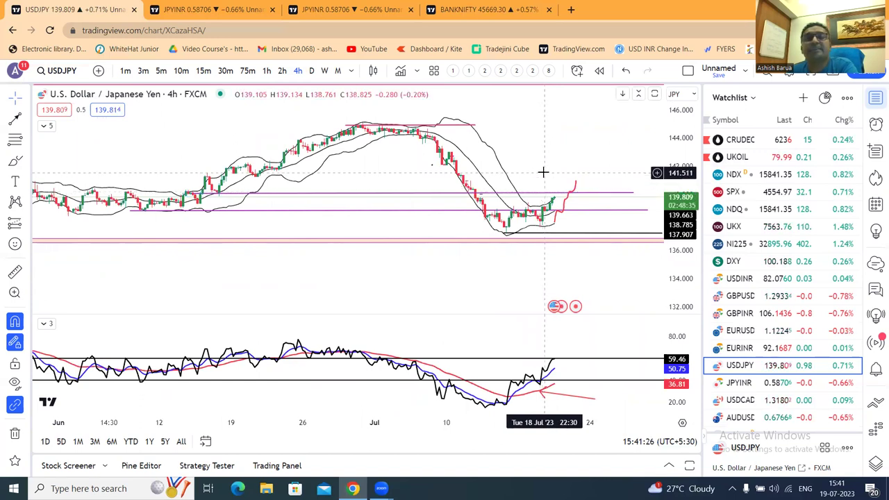
{"action": "scroll", "coordinate": [538, 154], "scroll_direction": "up", "scroll_amount": 2}
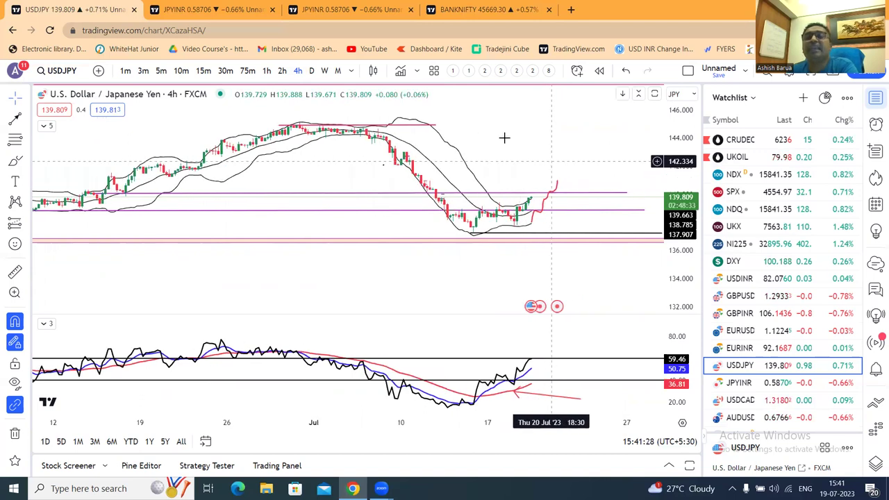
{"action": "left_click_drag", "start_coordinate": [667, 225], "coordinate": [655, 163]}
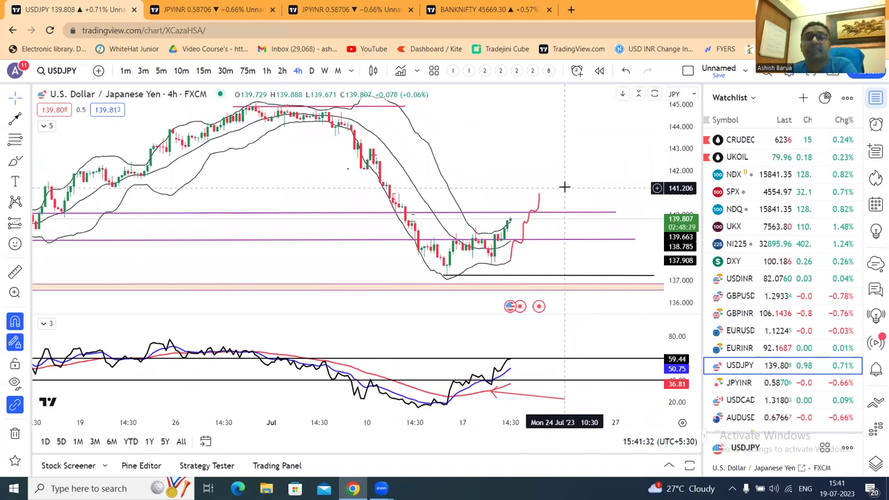
{"action": "scroll", "coordinate": [564, 186], "scroll_direction": "up", "scroll_amount": 1}
{"action": "left_click", "coordinate": [313, 72]}
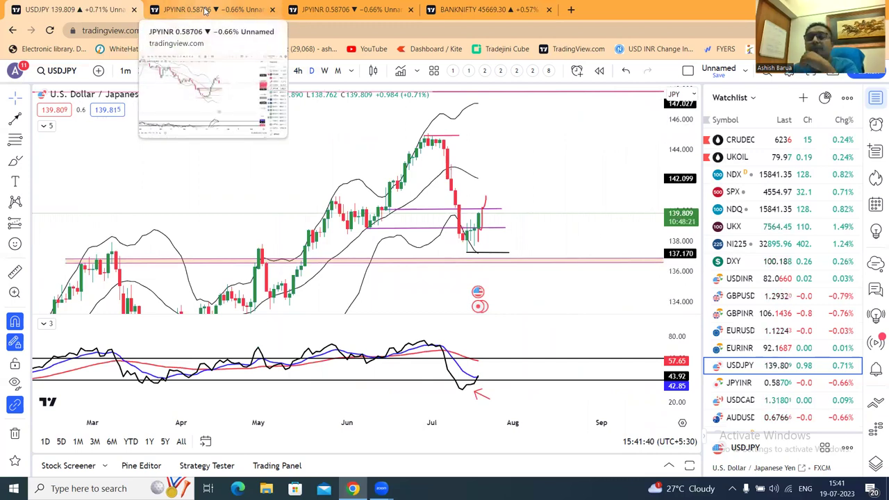
- Switch to the JPYINR daily chart and extend the orange zone rectangle forward to 21 Aug '23
{"action": "left_click", "coordinate": [205, 9]}
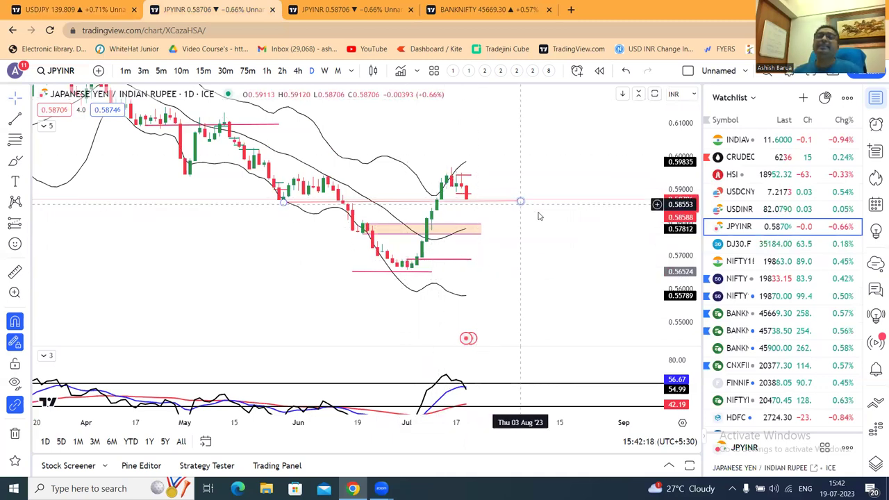
{"action": "left_click_drag", "start_coordinate": [479, 228], "coordinate": [581, 229]}
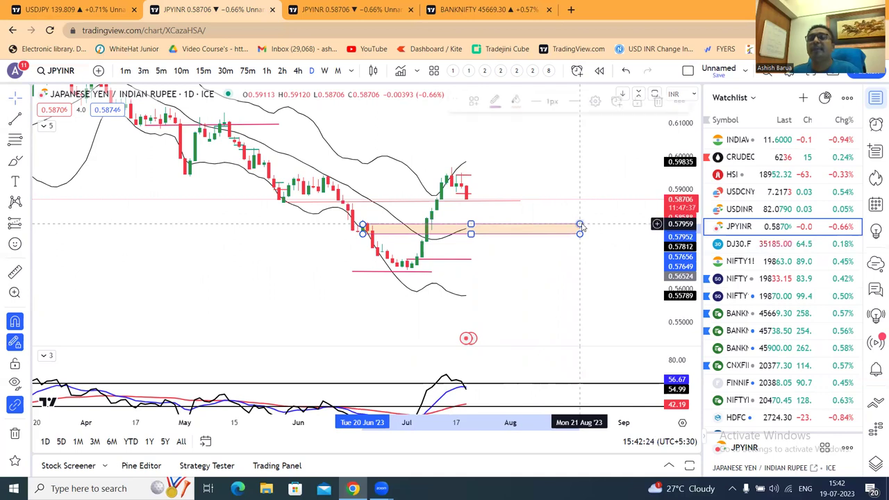
{"action": "left_click", "coordinate": [565, 159]}
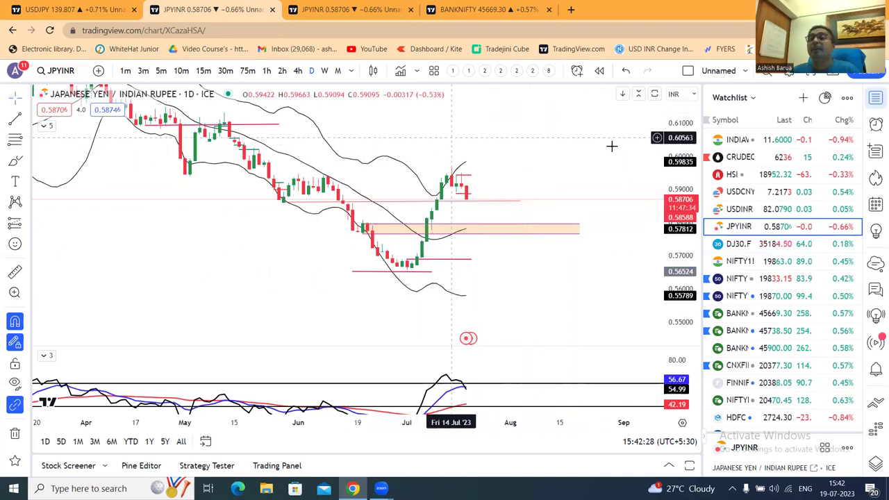
{"action": "scroll", "coordinate": [604, 148], "scroll_direction": "up", "scroll_amount": 1}
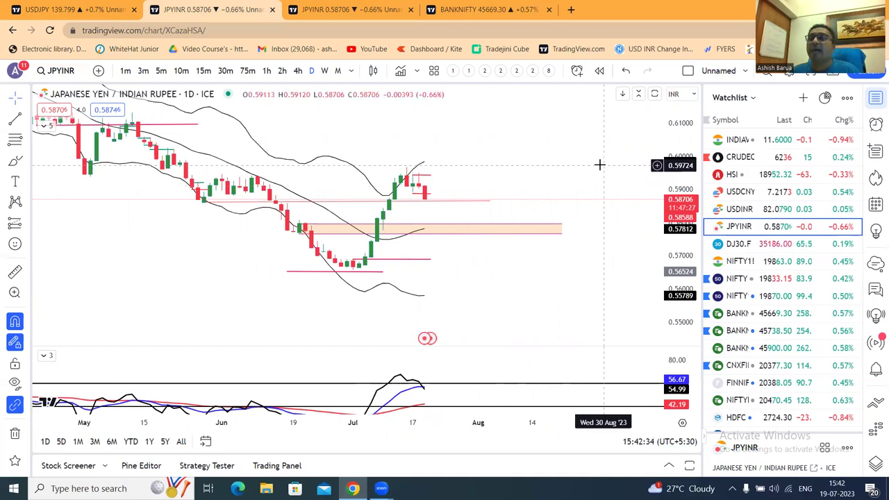
{"action": "scroll", "coordinate": [583, 164], "scroll_direction": "down", "scroll_amount": 1}
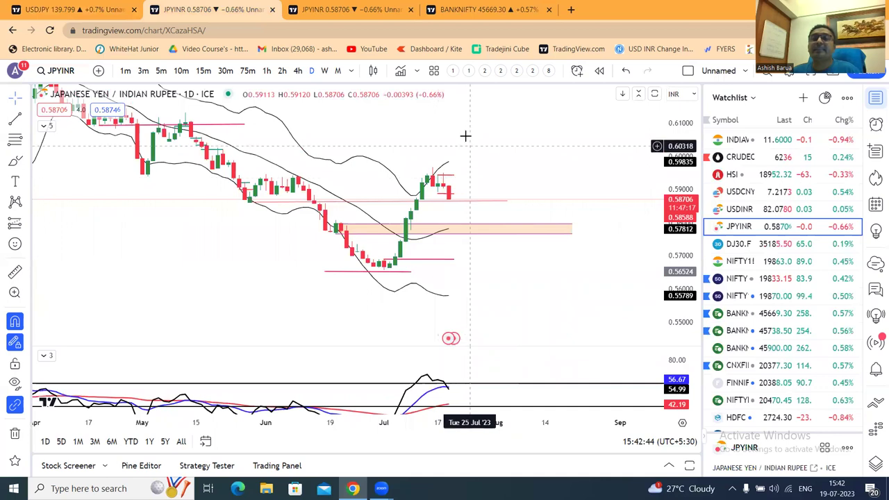
- Raise the short horizontal line above the latest JPYINR candles to about 0.5953
{"action": "left_click", "coordinate": [444, 175]}
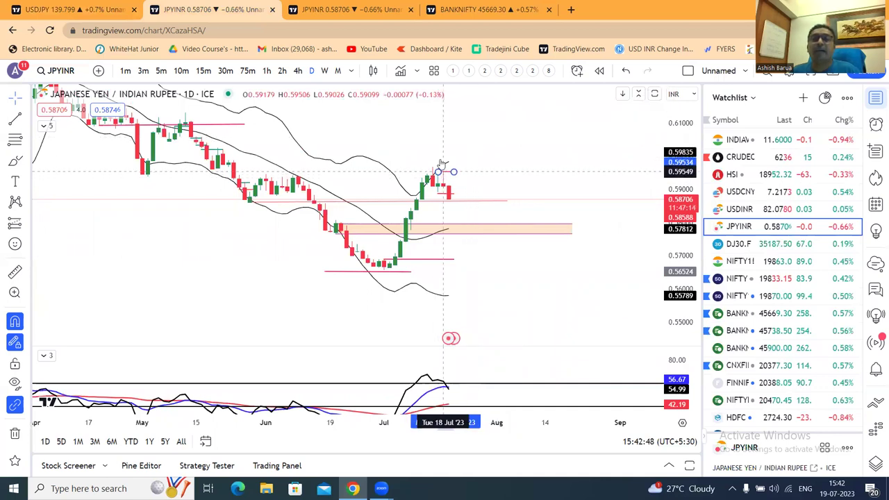
{"action": "left_click", "coordinate": [442, 142]}
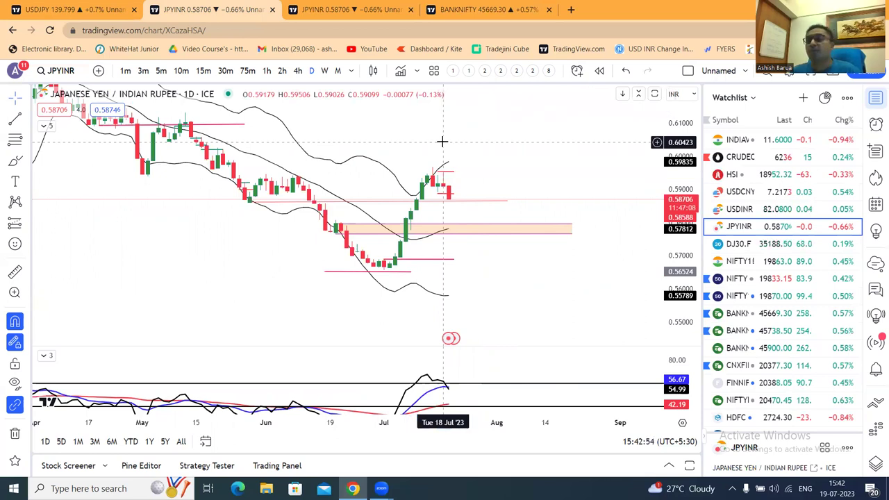
{"action": "left_click_drag", "start_coordinate": [520, 193], "coordinate": [522, 174]}
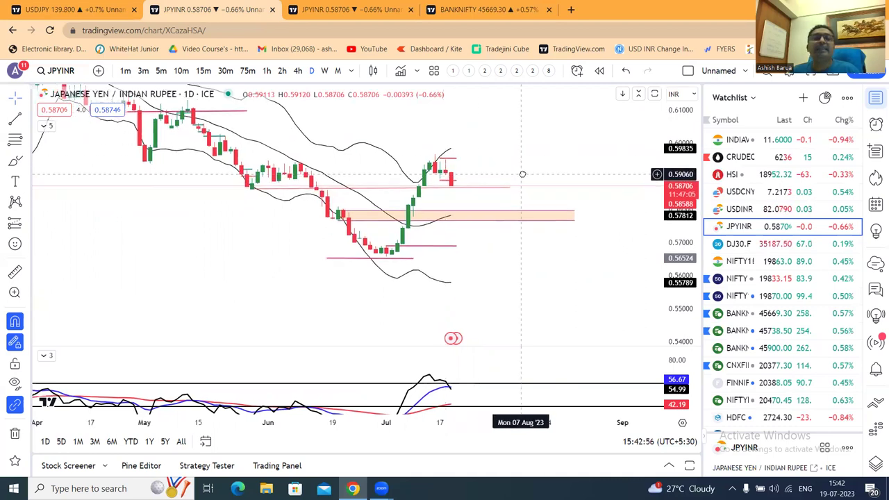
{"action": "left_click_drag", "start_coordinate": [669, 161], "coordinate": [669, 173]}
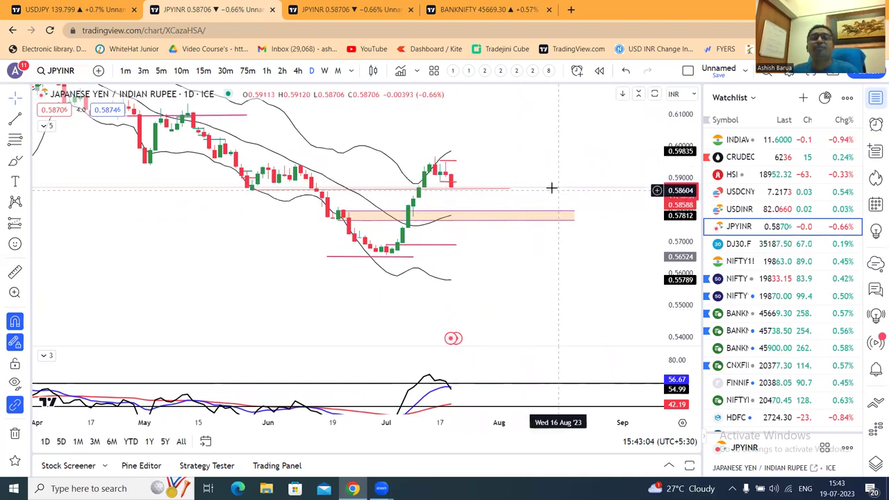
- Draw a vertical trend line at 24 Jul '23 from about 0.5955 to 0.5890, spanning the short horizontal lines, and clone it
{"action": "left_click", "coordinate": [467, 160]}
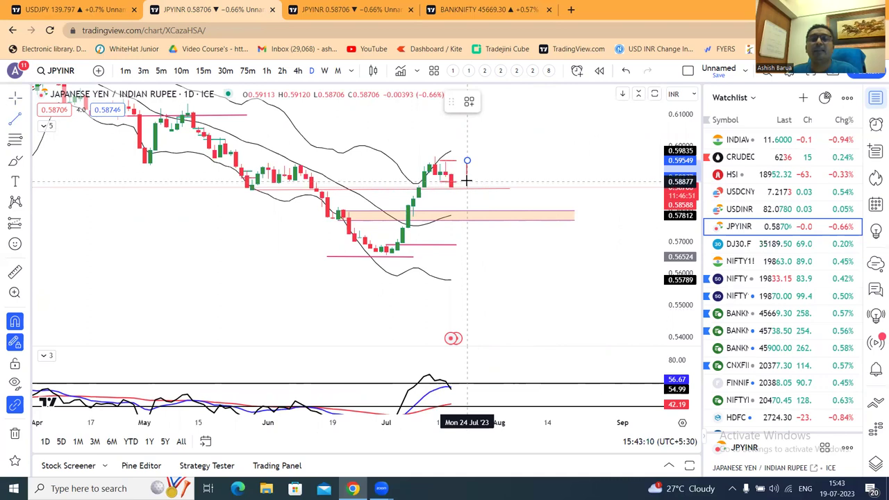
{"action": "left_click", "coordinate": [467, 181]}
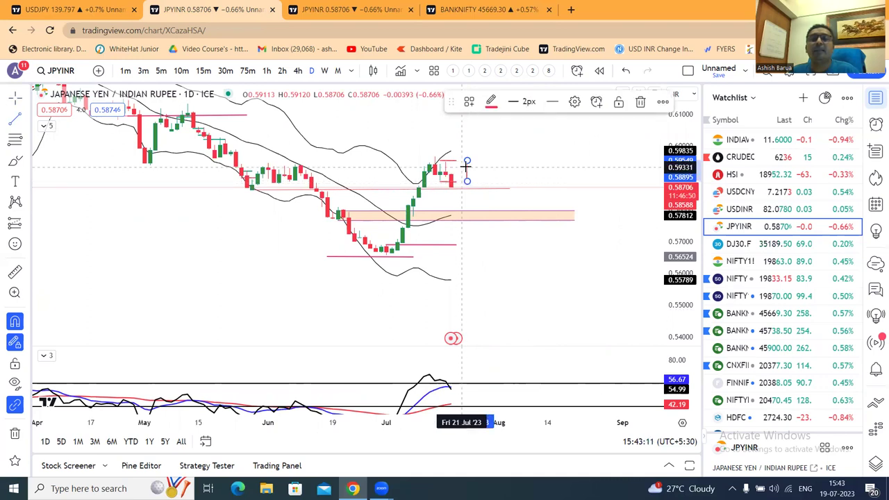
{"action": "left_click", "coordinate": [663, 101]}
{"action": "left_click", "coordinate": [667, 170]}
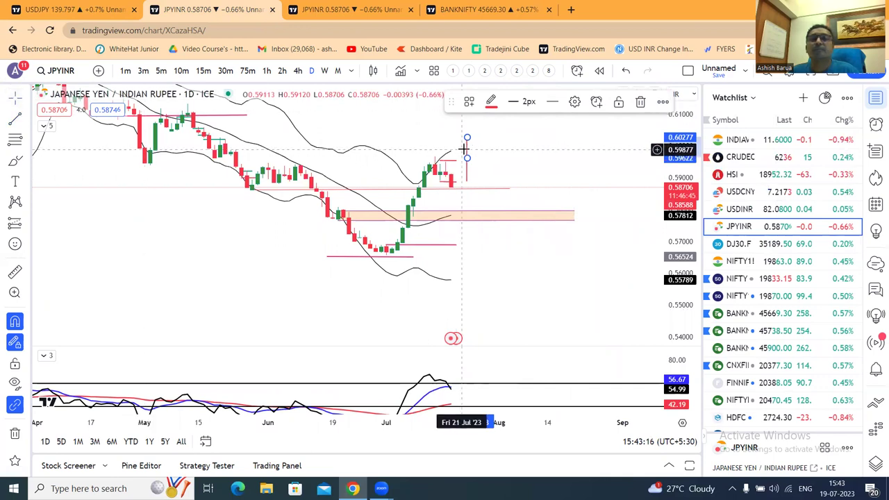
- Stack the two vertical lines end to end below the lower short horizontal line, reaching down through the orange zone
{"action": "mouse_move", "coordinate": [467, 155]}
{"action": "left_mouse_down"}
{"action": "mouse_move", "coordinate": [446, 197]}
{"action": "mouse_move", "coordinate": [465, 198]}
{"action": "mouse_move", "coordinate": [440, 213]}
{"action": "left_mouse_up"}
{"action": "left_click", "coordinate": [490, 157]}
{"action": "left_click", "coordinate": [465, 213]}
{"action": "left_click", "coordinate": [469, 219]}
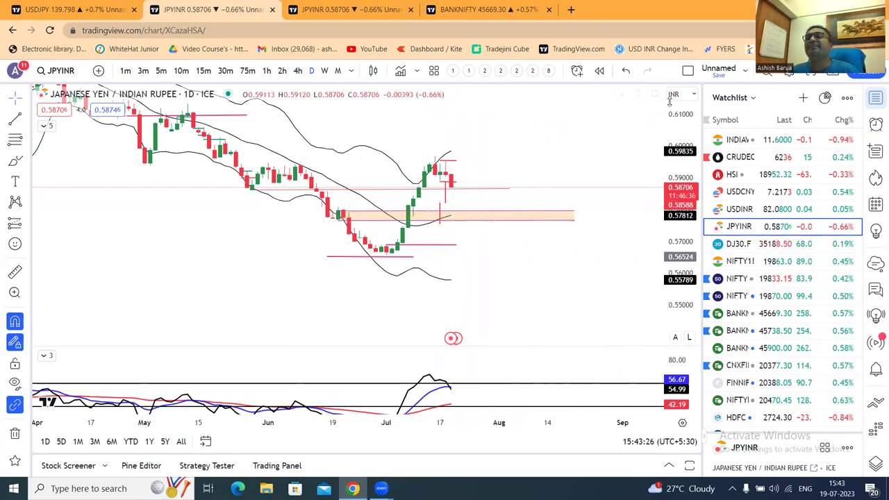
{"action": "scroll", "coordinate": [592, 127], "scroll_direction": "up", "scroll_amount": 1}
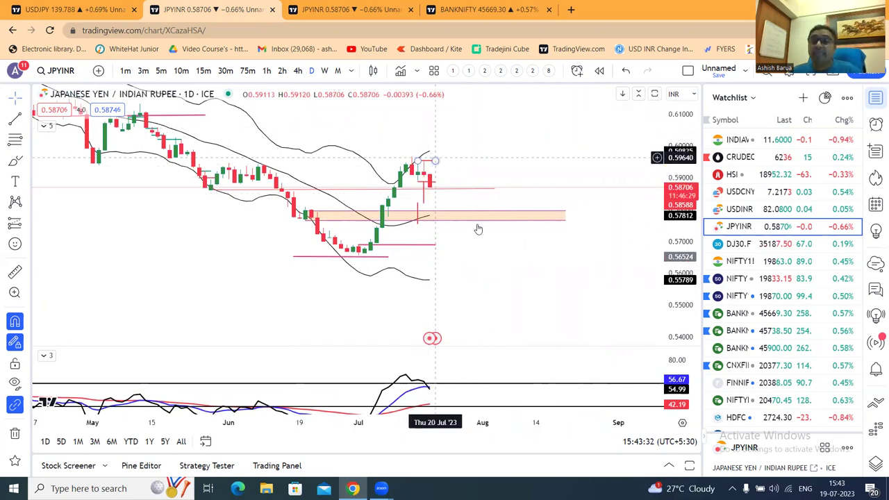
- Examine the USDJPY daily chart and the sketched upward path on the 1-hour timeframe
{"action": "left_click", "coordinate": [43, 9]}
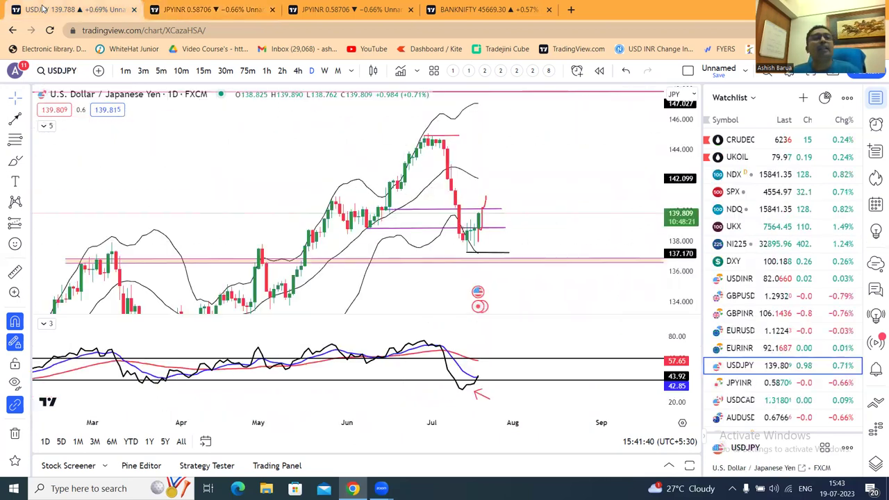
{"action": "scroll", "coordinate": [599, 169], "scroll_direction": "up", "scroll_amount": 1}
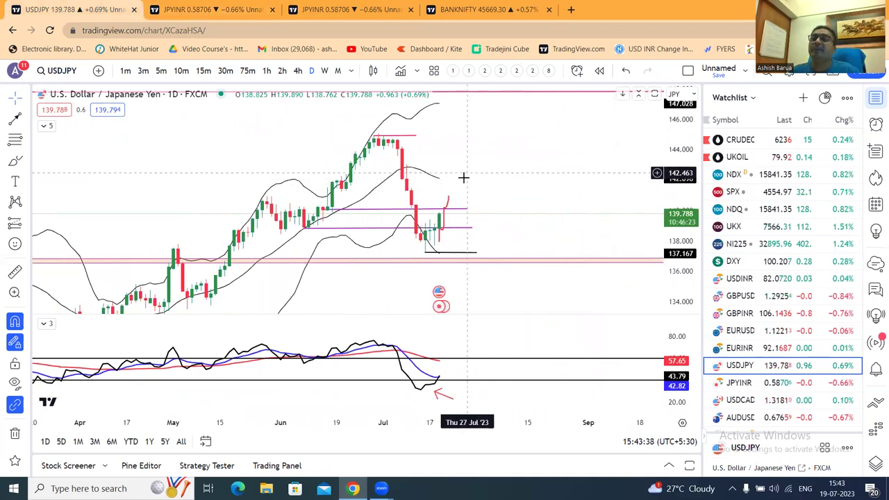
{"action": "left_click", "coordinate": [267, 71]}
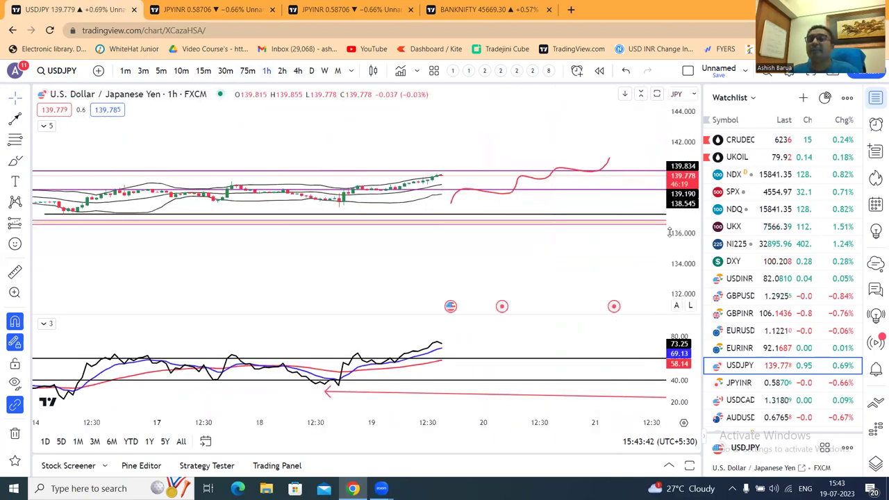
{"action": "left_click_drag", "start_coordinate": [669, 228], "coordinate": [645, 185]}
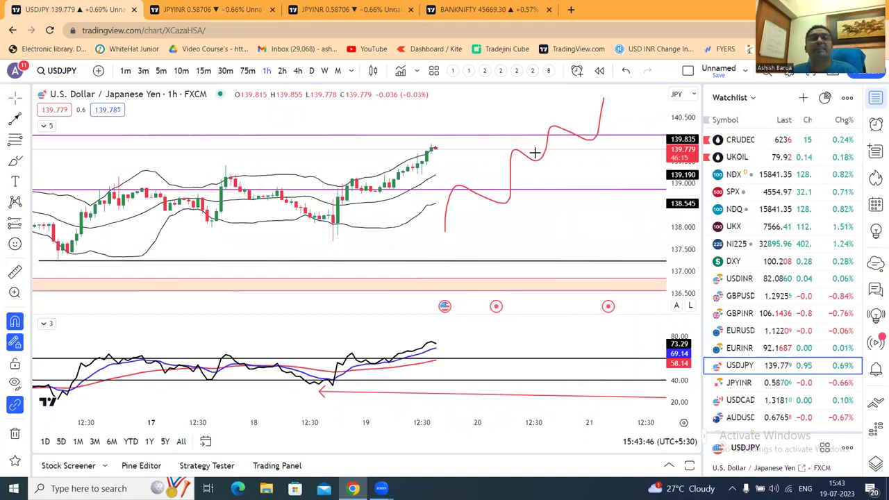
- Return to the JPYINR daily chart and extend the orange zone rectangle forward to about the start of September '23
{"action": "left_click", "coordinate": [208, 9]}
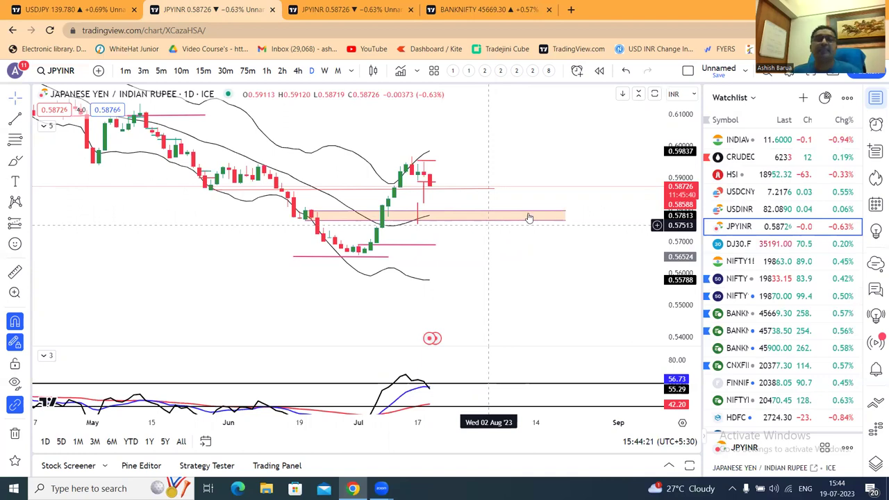
{"action": "mouse_move", "coordinate": [562, 215]}
{"action": "left_click_drag", "start_coordinate": [566, 214], "coordinate": [618, 214]}
{"action": "left_click", "coordinate": [599, 166]}
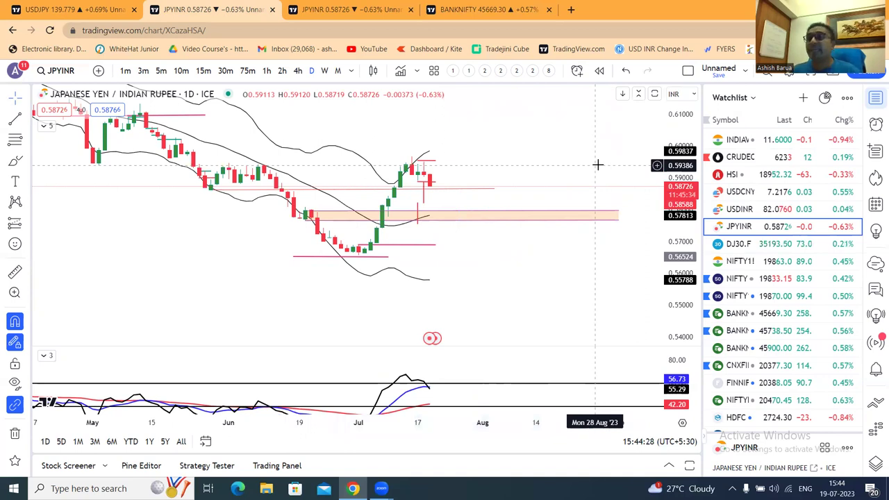
- Examine JPYINR against the marked levels and the orange zone on the 4-hour and 1-hour timeframes
{"action": "left_click", "coordinate": [296, 72]}
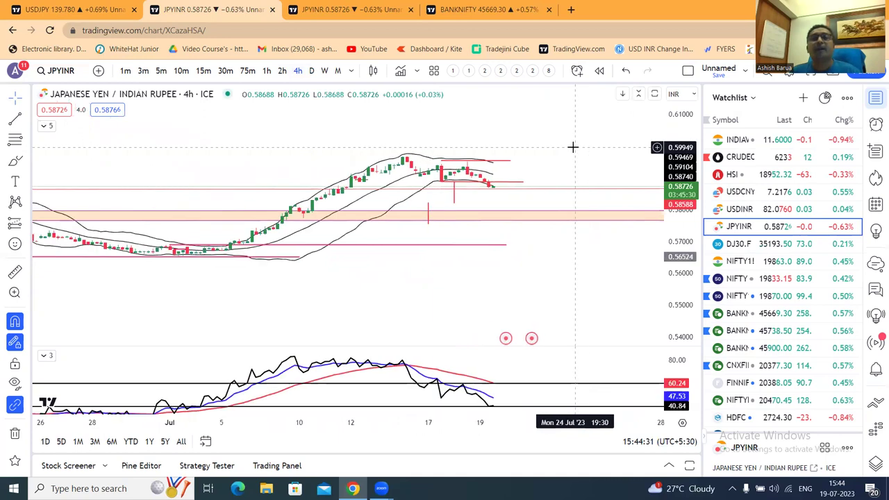
{"action": "left_click", "coordinate": [267, 73]}
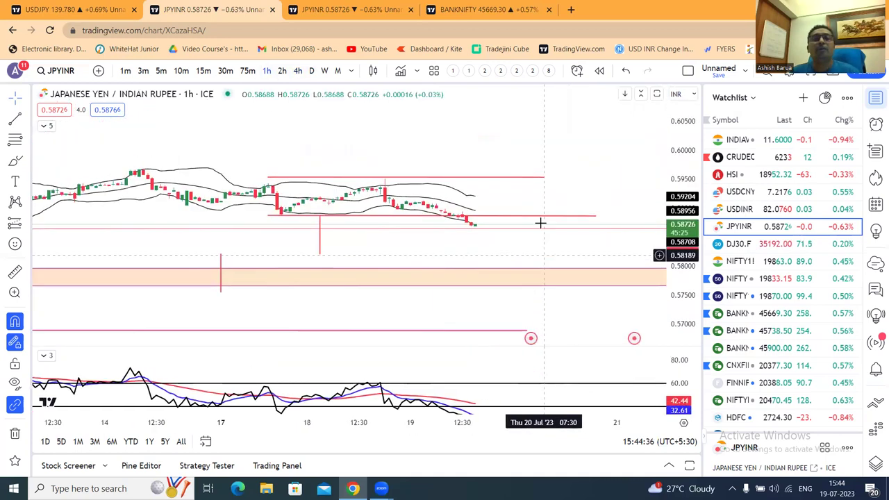
{"action": "left_click_drag", "start_coordinate": [681, 168], "coordinate": [680, 124]}
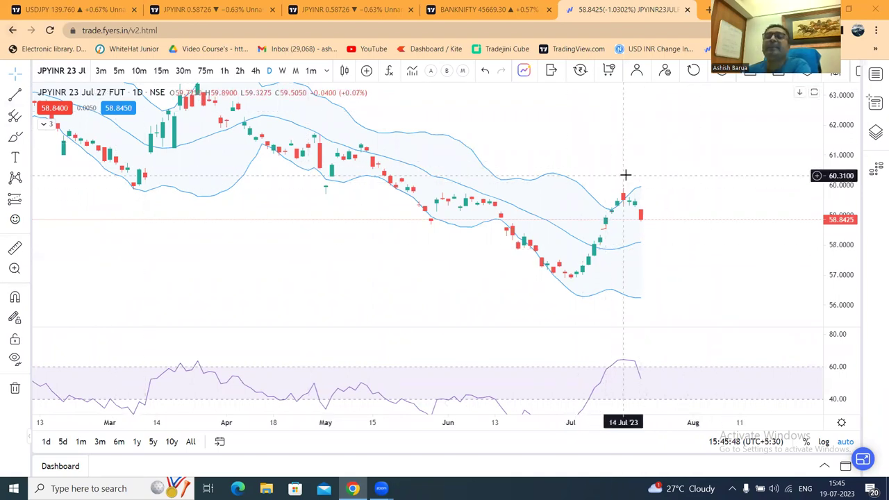
- Draw an arrow on the JPYINR July futures daily chart from about 61.43 at 08 Aug '23 to the 19 Jul '23 candle at 59.29
{"action": "left_click", "coordinate": [27, 136]}
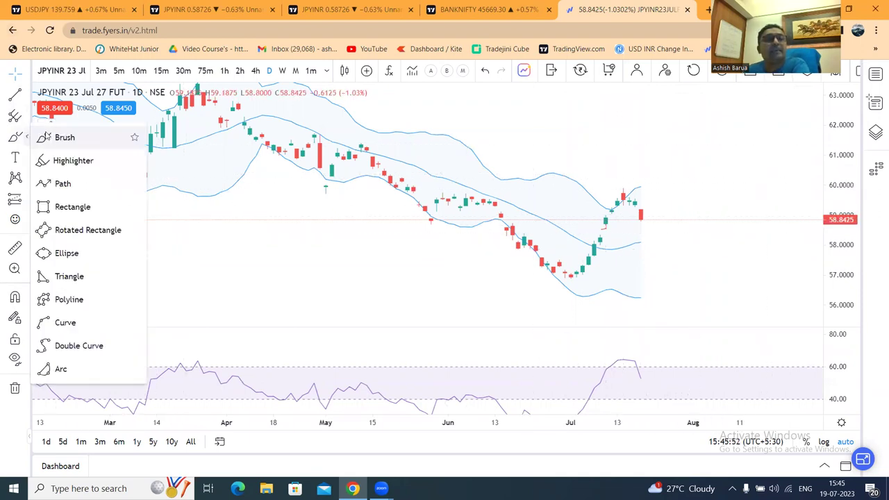
{"action": "left_click", "coordinate": [25, 98]}
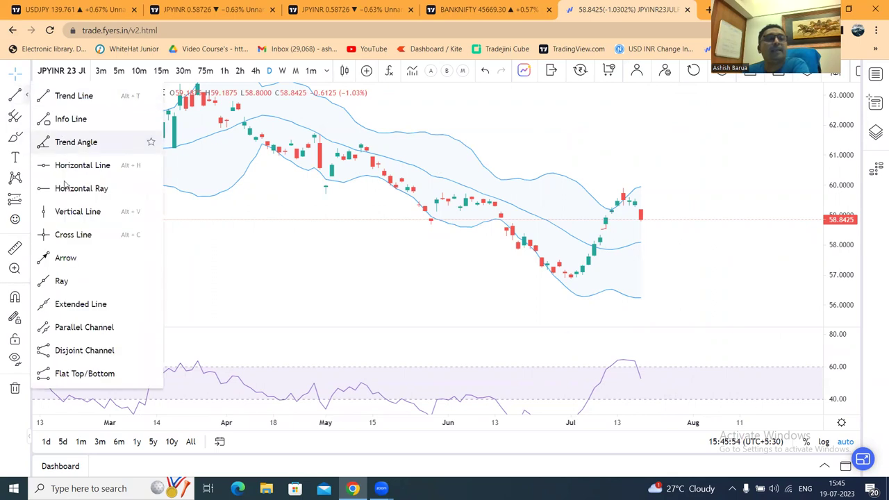
{"action": "left_click", "coordinate": [69, 257]}
{"action": "left_click", "coordinate": [723, 143]}
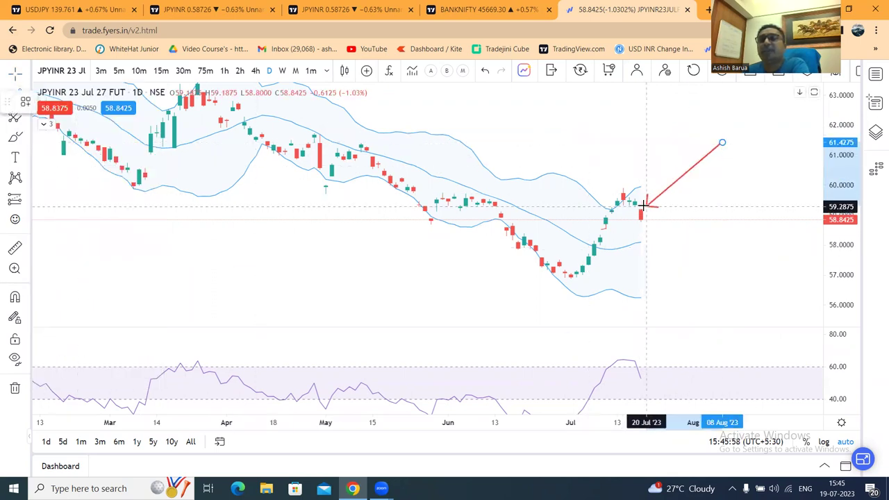
{"action": "left_click", "coordinate": [640, 205]}
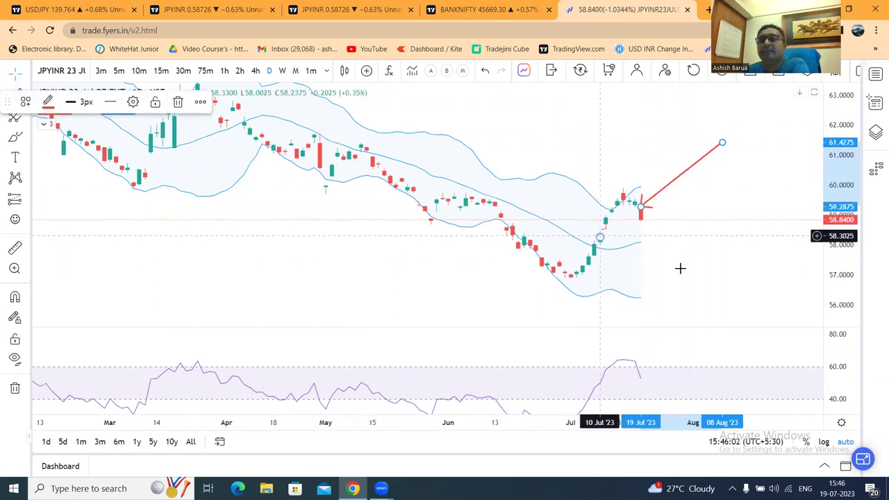
{"action": "left_click", "coordinate": [695, 246]}
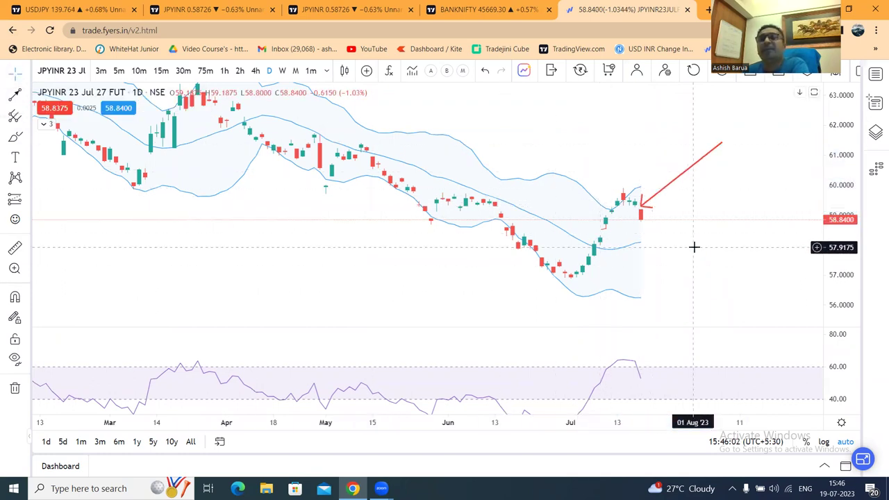
- Delete the small stray red line beside the candles near 11 Jul '23
{"action": "left_click", "coordinate": [603, 231]}
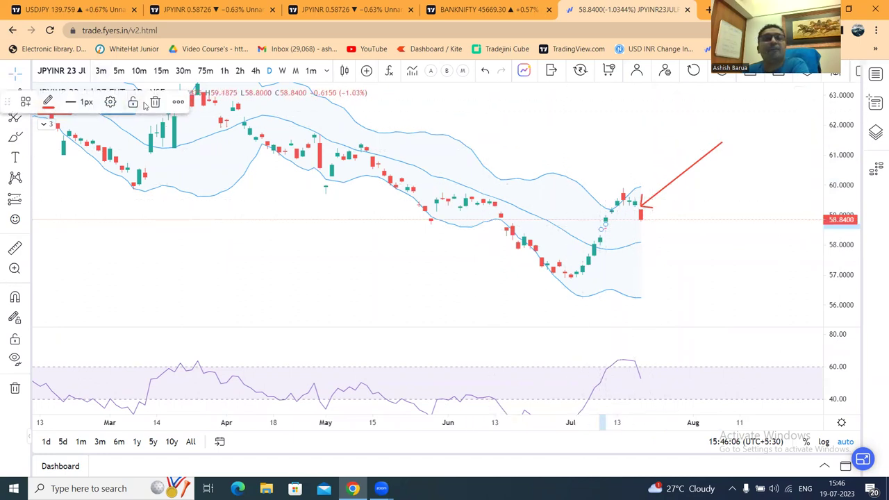
{"action": "left_click", "coordinate": [735, 236]}
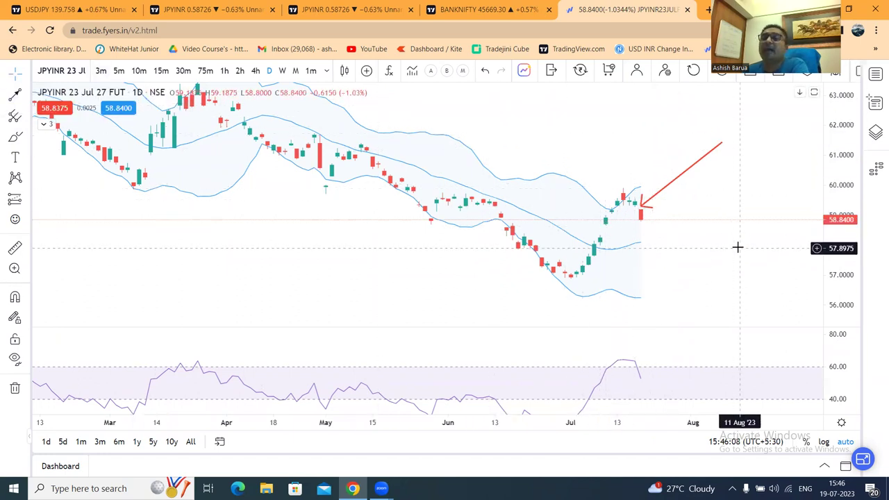
{"action": "left_click_drag", "start_coordinate": [719, 235], "coordinate": [675, 222]}
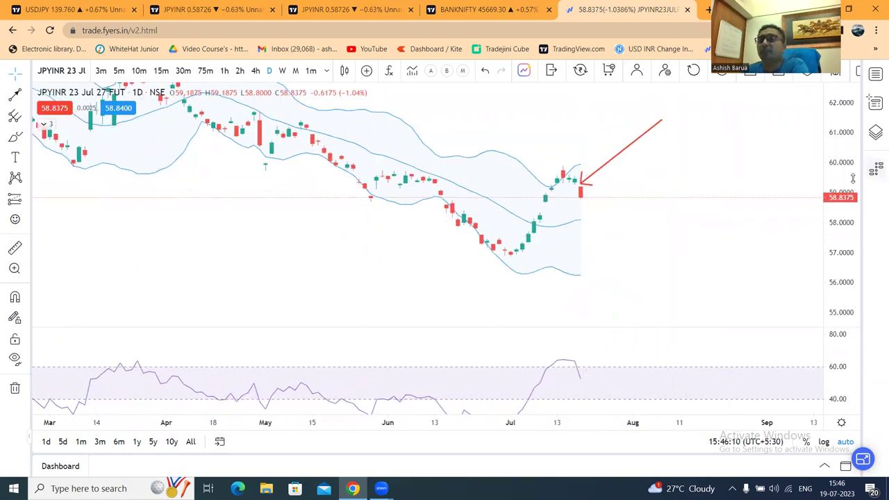
{"action": "left_click_drag", "start_coordinate": [836, 191], "coordinate": [834, 200]}
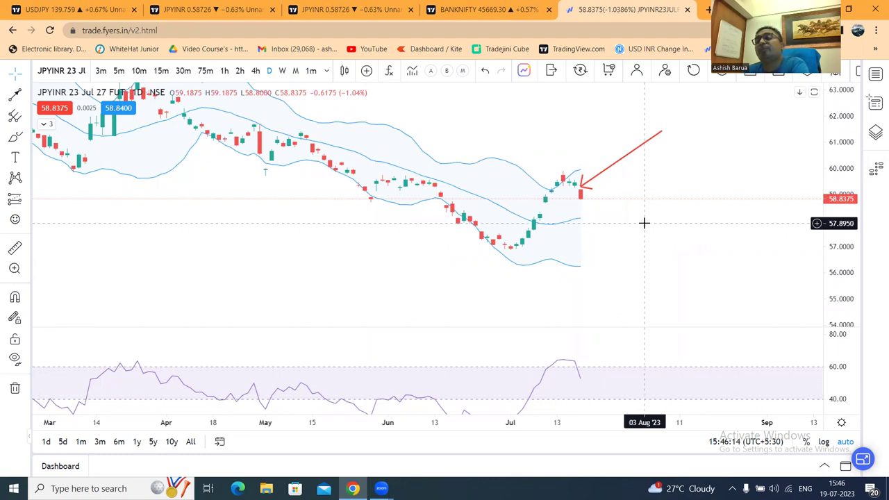
- Check the USDJPY hourly chart, then examine the JPYINR July futures price and momentum on the 4-hour and 1-hour timeframes
{"action": "left_click", "coordinate": [70, 9]}
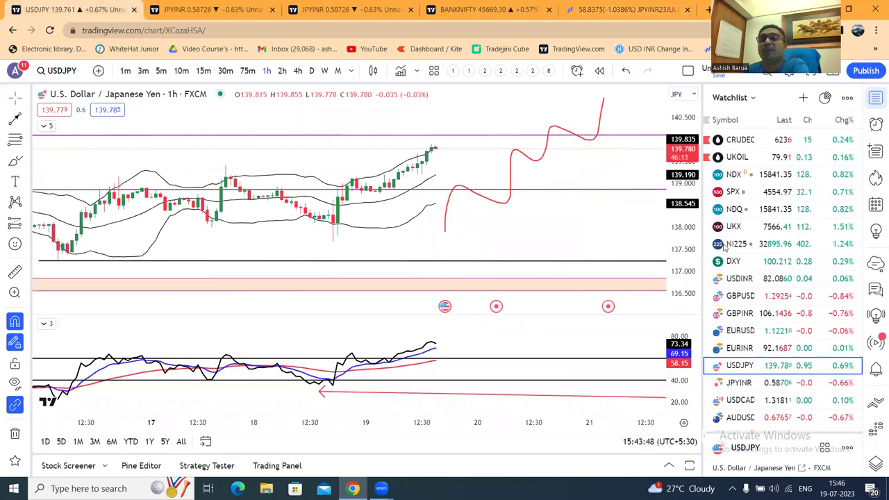
{"action": "left_click", "coordinate": [578, 10]}
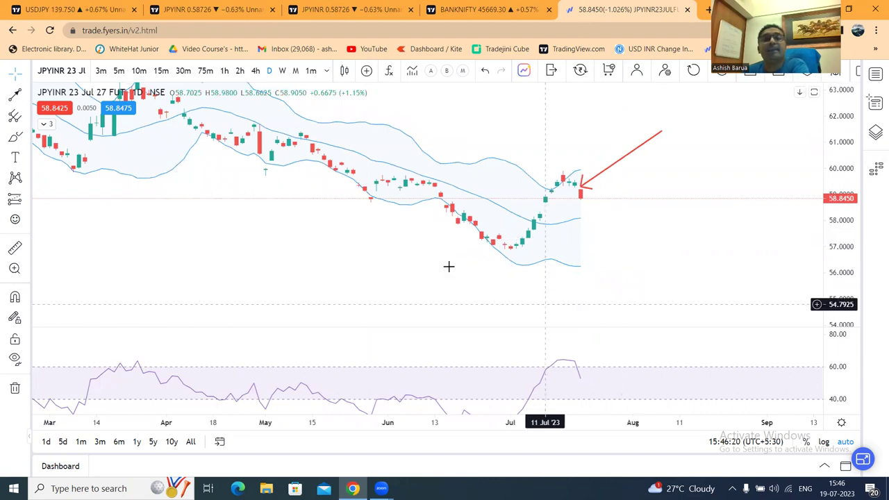
{"action": "left_click", "coordinate": [255, 71]}
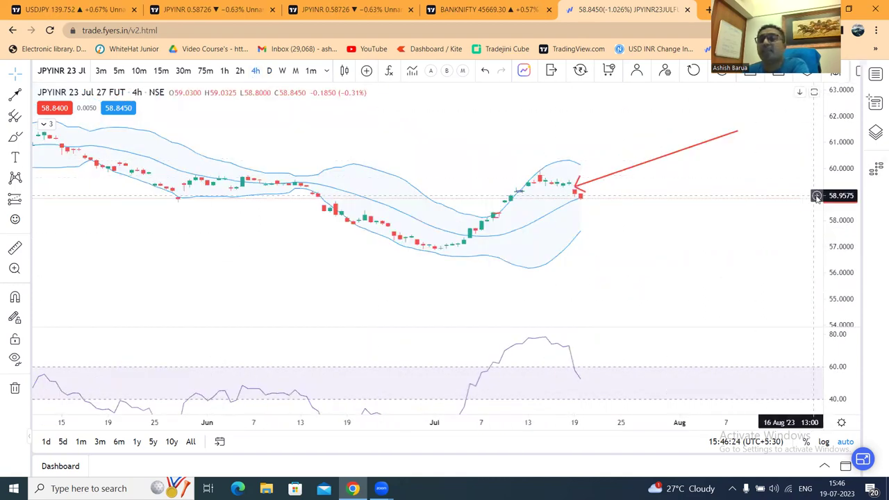
{"action": "scroll", "coordinate": [723, 246], "scroll_direction": "down", "scroll_amount": 3}
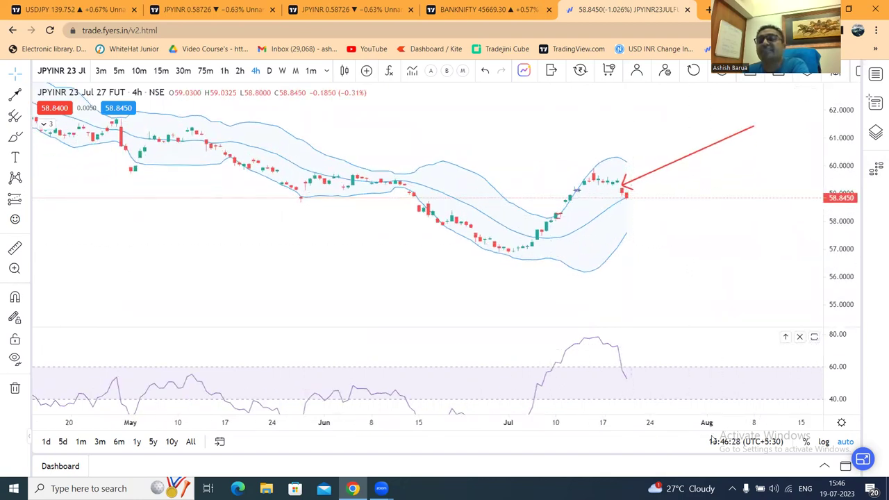
{"action": "left_click", "coordinate": [226, 74]}
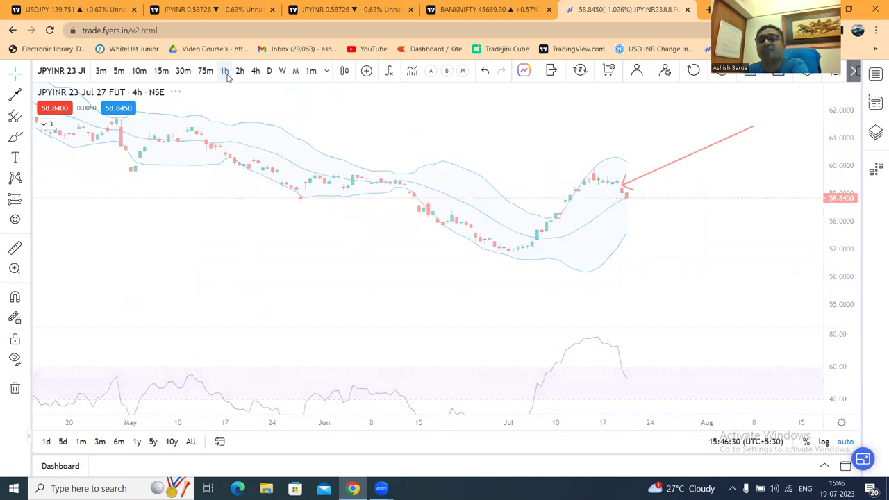
{"action": "left_click_drag", "start_coordinate": [849, 254], "coordinate": [849, 292]}
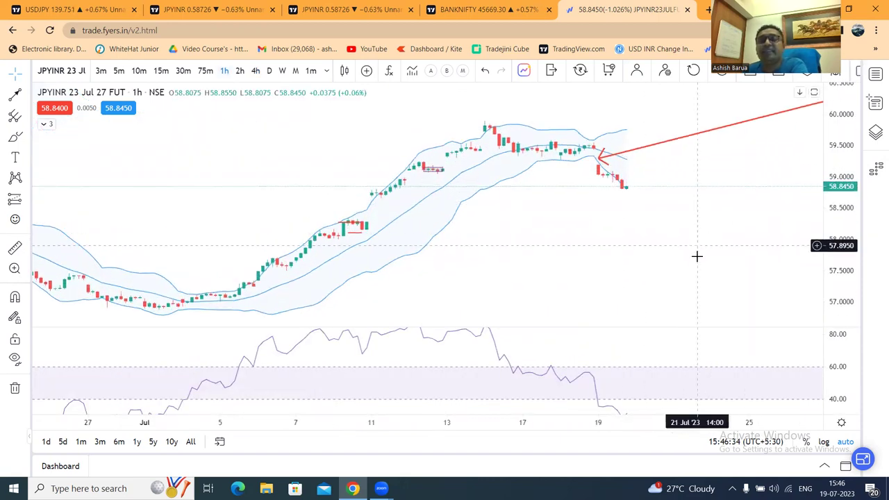
{"action": "left_click_drag", "start_coordinate": [835, 212], "coordinate": [835, 226]}
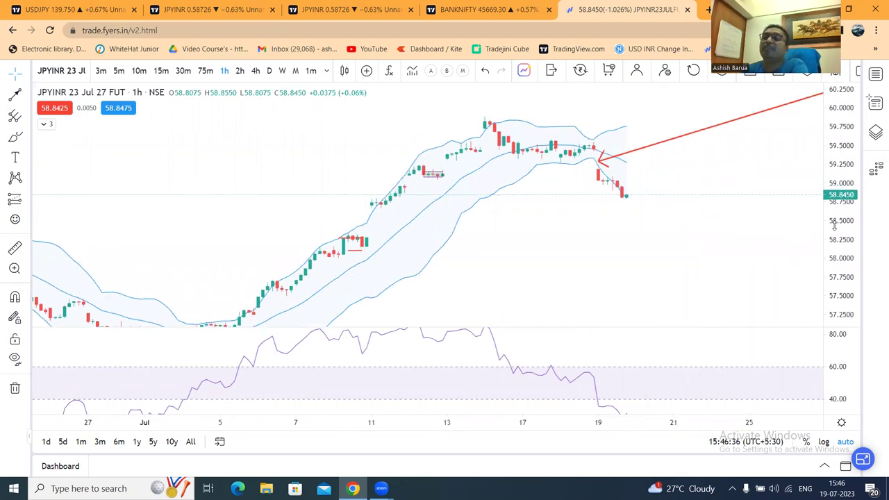
- Move the red arrow on the 1-hour chart so it points at the last 18 Jul '23 candles before the gap down
{"action": "left_click_drag", "start_coordinate": [661, 144], "coordinate": [614, 121]}
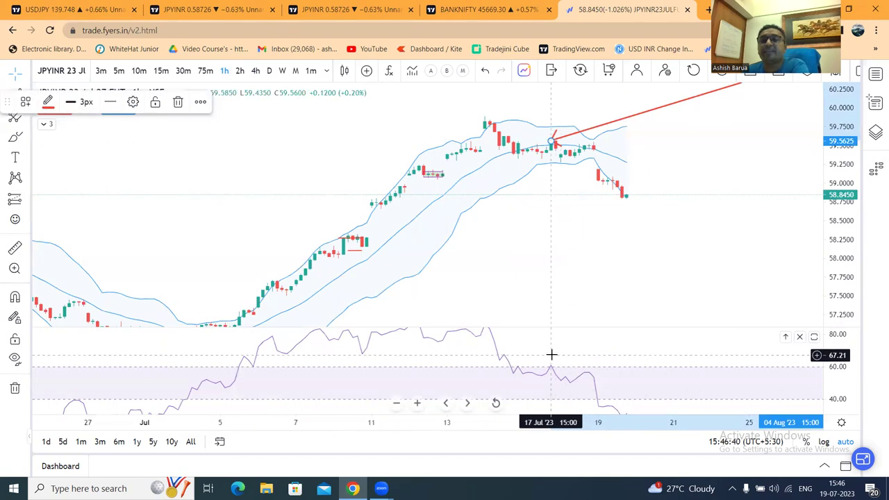
{"action": "left_click", "coordinate": [530, 222]}
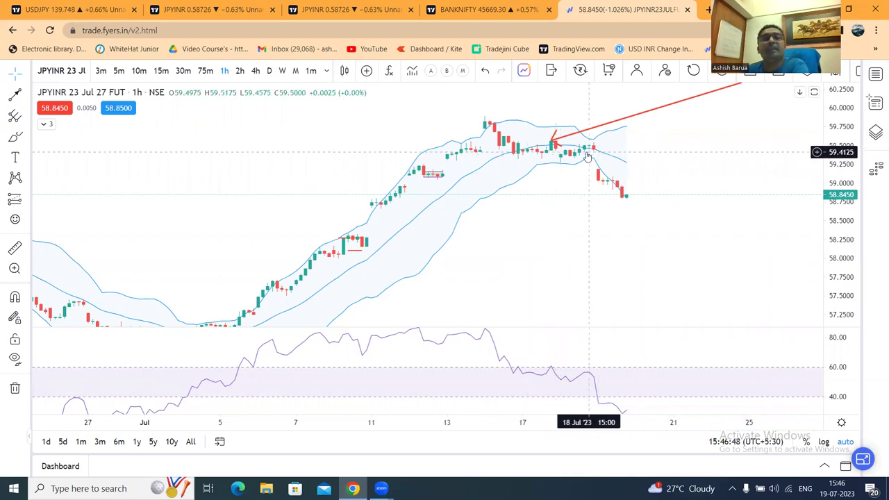
{"action": "left_click_drag", "start_coordinate": [565, 141], "coordinate": [592, 139]}
{"action": "left_click", "coordinate": [672, 156]}
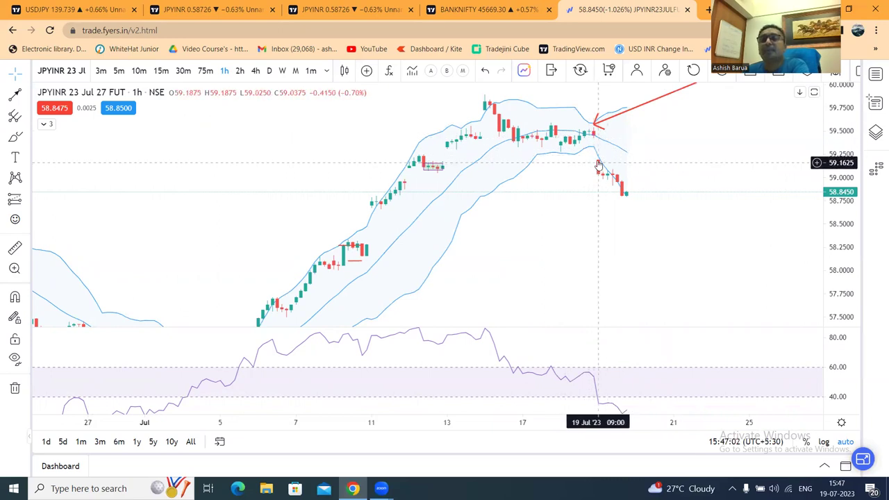
{"action": "scroll", "coordinate": [685, 221], "scroll_direction": "up", "scroll_amount": 2}
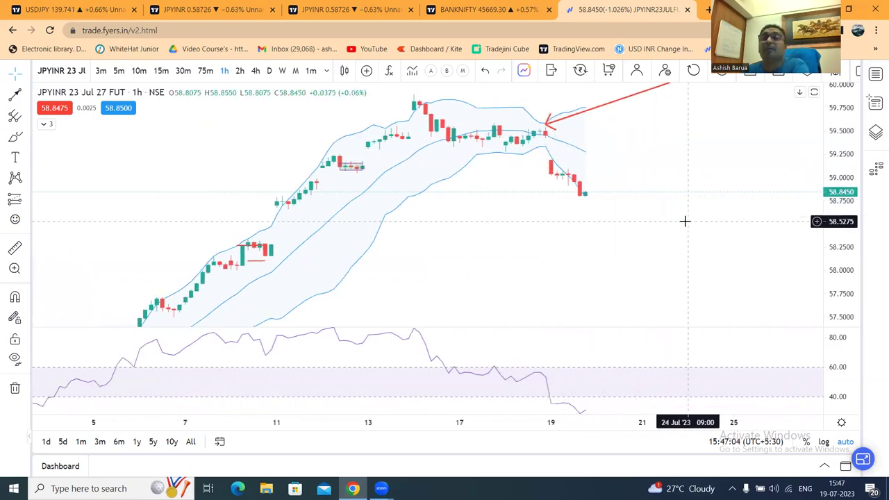
{"action": "scroll", "coordinate": [685, 221], "scroll_direction": "down", "scroll_amount": 2}
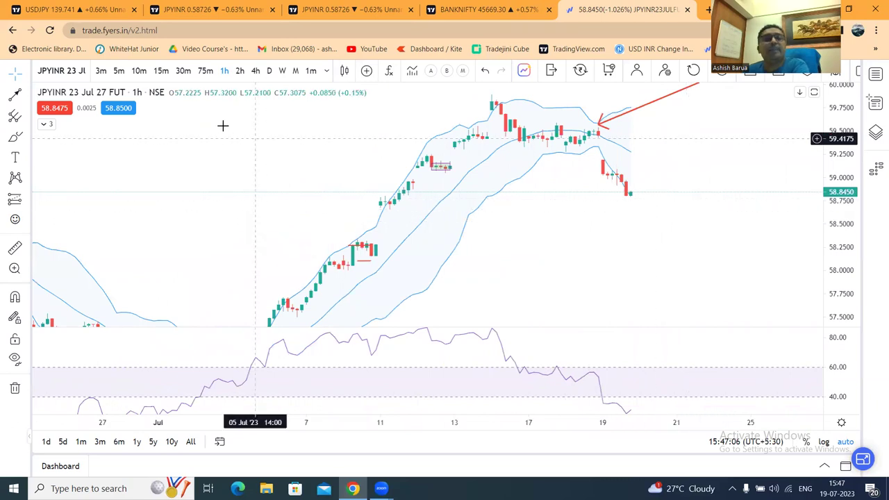
- Brush a zigzag falling price path on the 1-hour futures chart from about 59.05 on 19 Jul '23 to about 57.65 near 26 Jul
{"action": "left_click", "coordinate": [161, 71]}
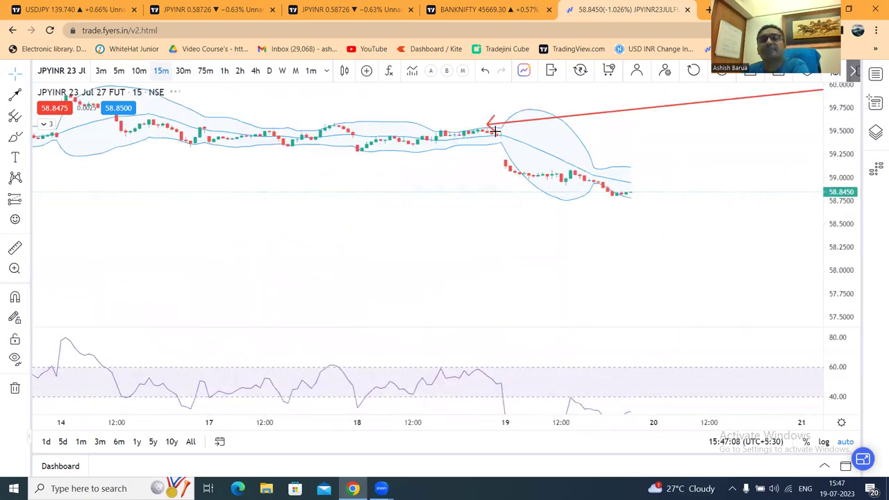
{"action": "left_click", "coordinate": [223, 70]}
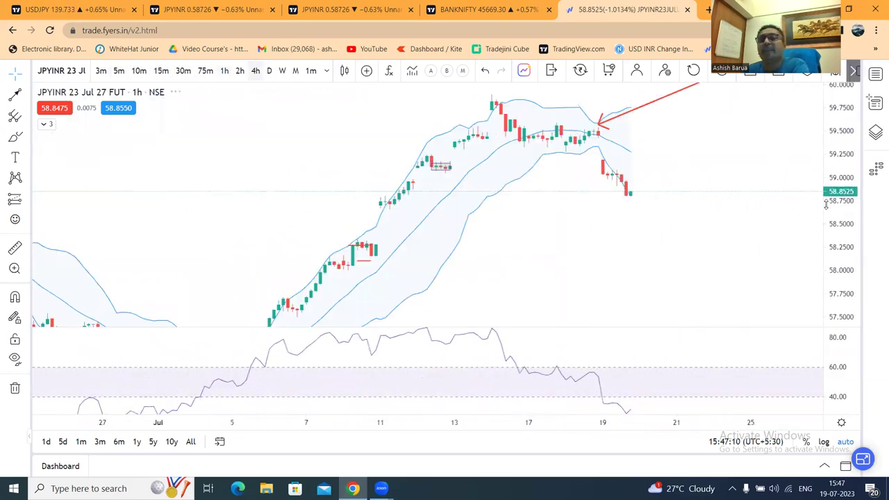
{"action": "left_click_drag", "start_coordinate": [766, 203], "coordinate": [695, 209]}
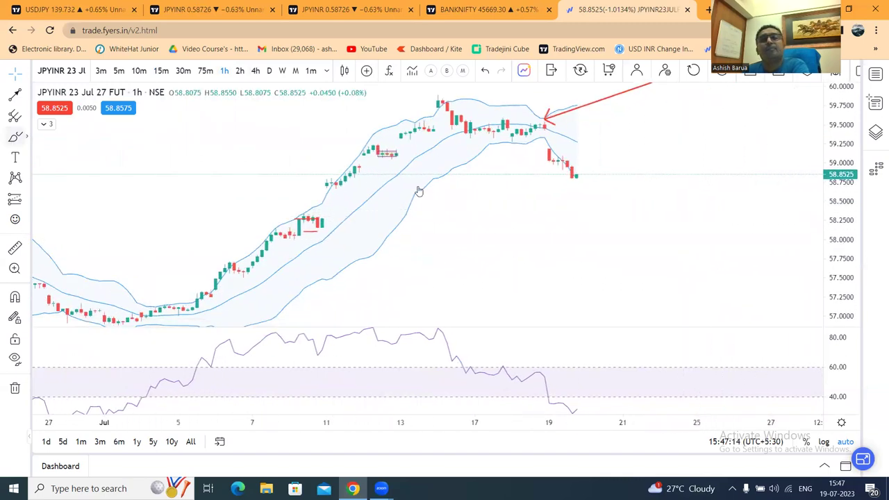
{"action": "mouse_move", "coordinate": [589, 171]}
{"action": "left_mouse_down"}
{"action": "mouse_move", "coordinate": [607, 199]}
{"action": "mouse_move", "coordinate": [625, 188]}
{"action": "mouse_move", "coordinate": [635, 204]}
{"action": "mouse_move", "coordinate": [671, 208]}
{"action": "left_mouse_up"}
{"action": "mouse_move", "coordinate": [660, 243]}
{"action": "left_mouse_down"}
{"action": "mouse_move", "coordinate": [681, 228]}
{"action": "mouse_move", "coordinate": [707, 238]}
{"action": "mouse_move", "coordinate": [733, 267]}
{"action": "left_mouse_up"}
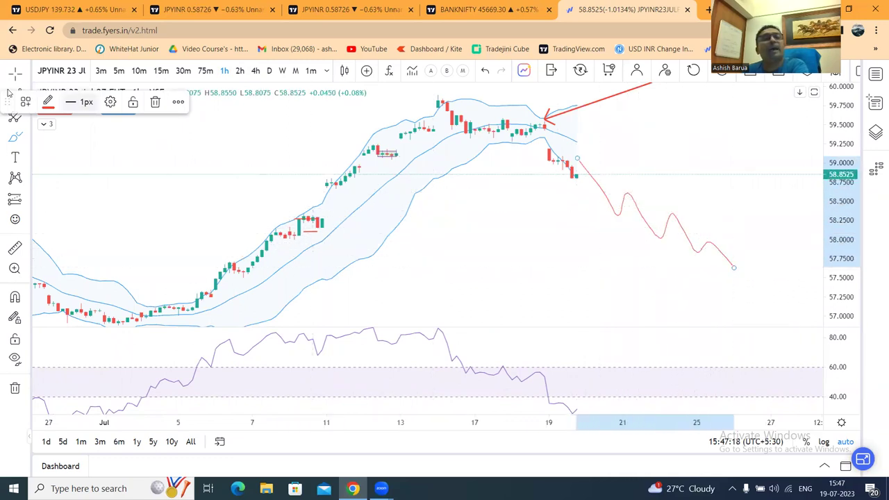
{"action": "left_click", "coordinate": [464, 238]}
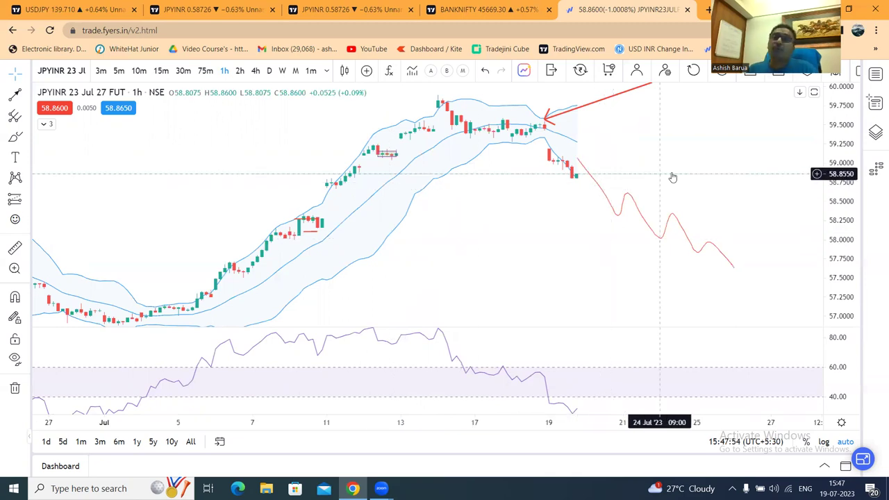
{"action": "scroll", "coordinate": [673, 165], "scroll_direction": "up", "scroll_amount": 1}
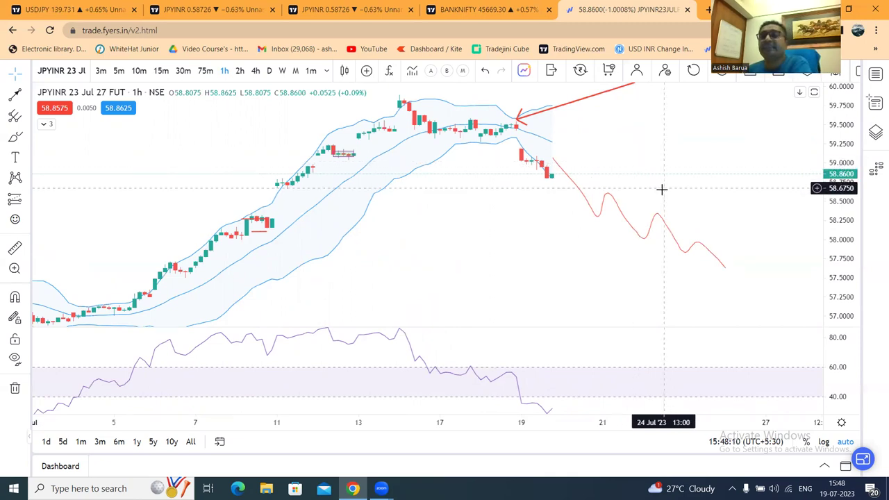
- Delete the brushed falling price path while viewing the daily futures chart
{"action": "left_click", "coordinate": [270, 72]}
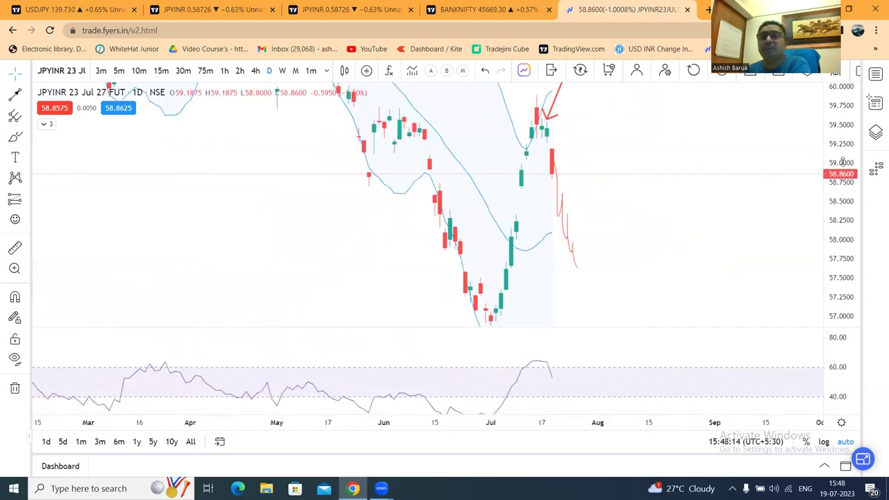
{"action": "left_click", "coordinate": [559, 204]}
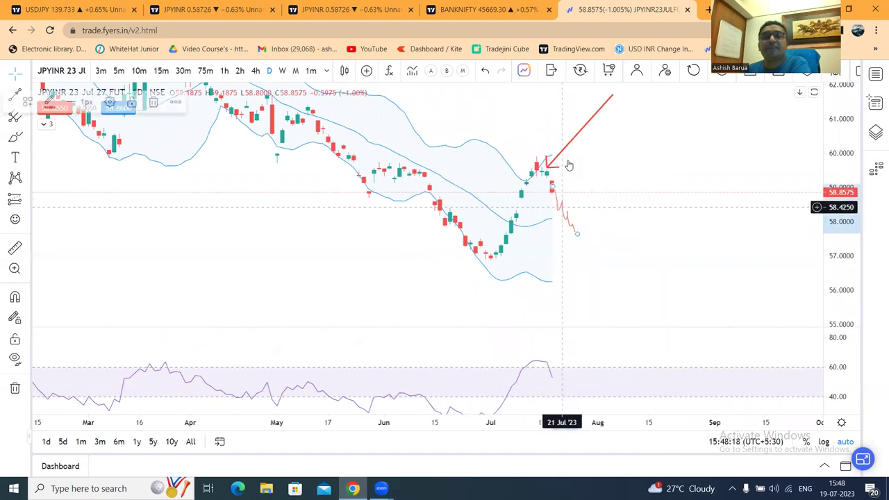
- Examine JPYINR spot on the daily timeframe, comparing price with the shaded orange support zone
{"action": "left_click", "coordinate": [212, 10]}
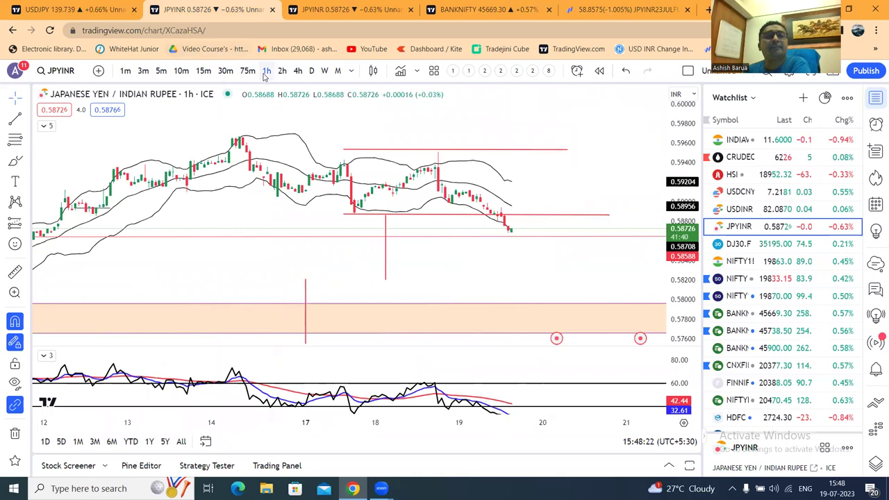
{"action": "left_click", "coordinate": [312, 71]}
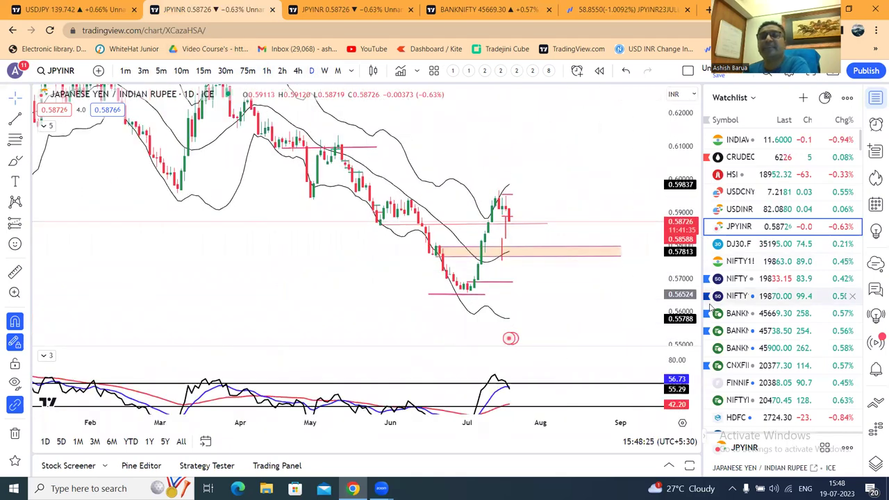
{"action": "scroll", "coordinate": [592, 192], "scroll_direction": "up", "scroll_amount": 2}
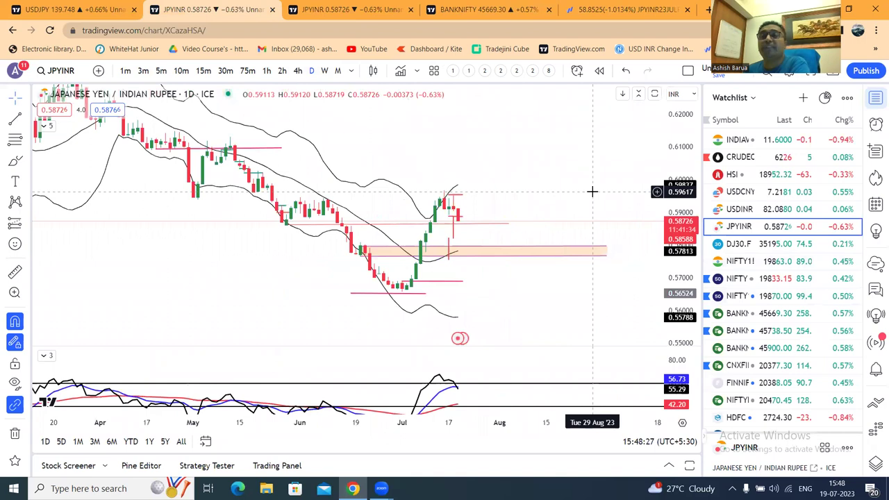
{"action": "left_click", "coordinate": [549, 252]}
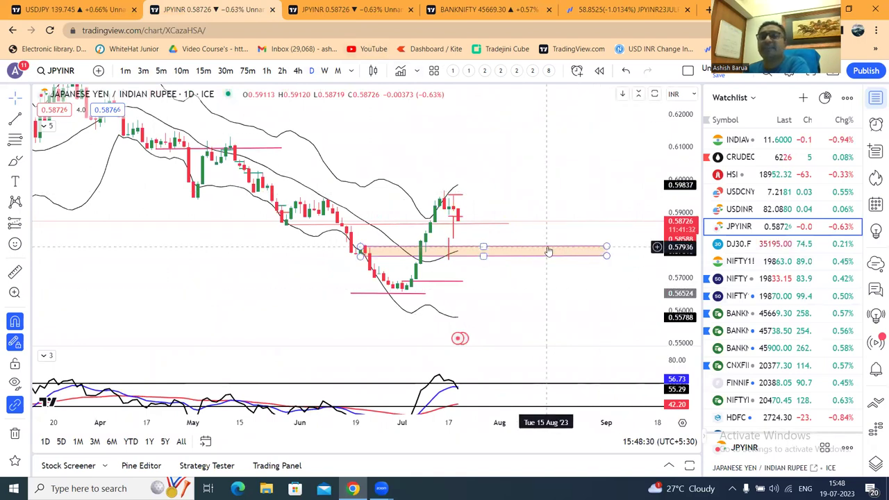
{"action": "left_click", "coordinate": [548, 256]}
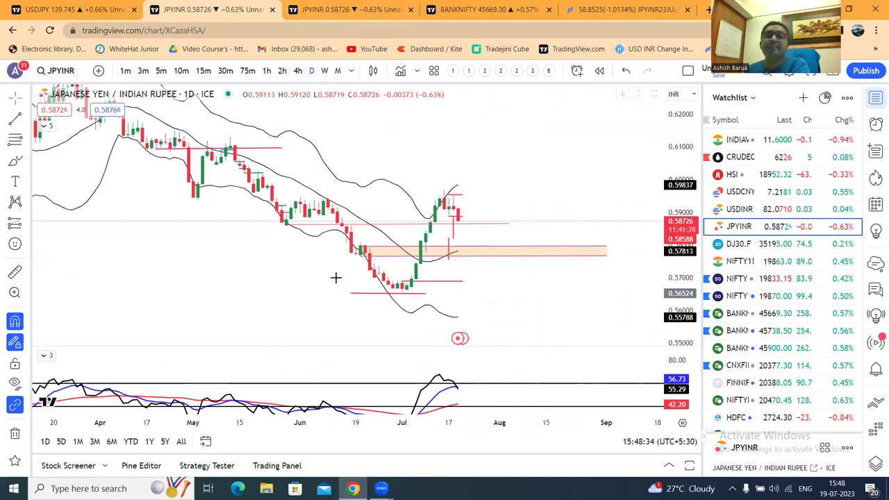
- Draw a horizontal parallel channel on the daily JPYINR July futures chart from 20 Jun to 28 Sep '23, between about 58.37 and 57.95
{"action": "left_click", "coordinate": [626, 10]}
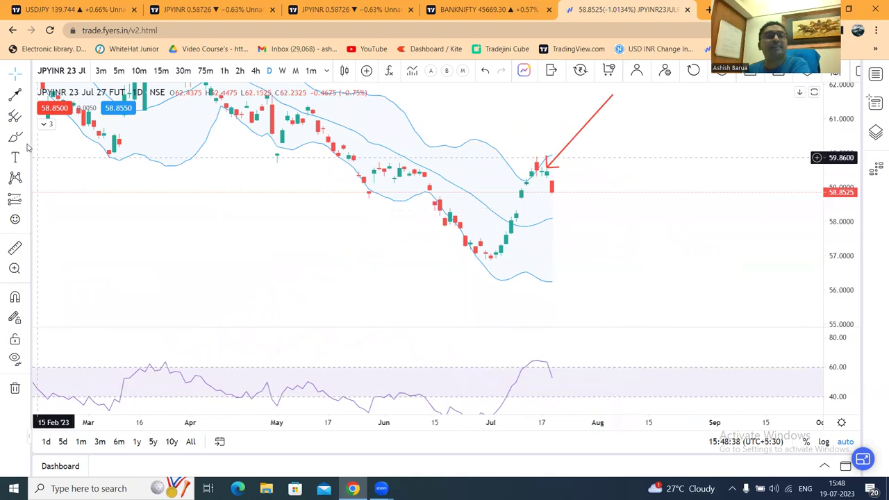
{"action": "left_click", "coordinate": [26, 95]}
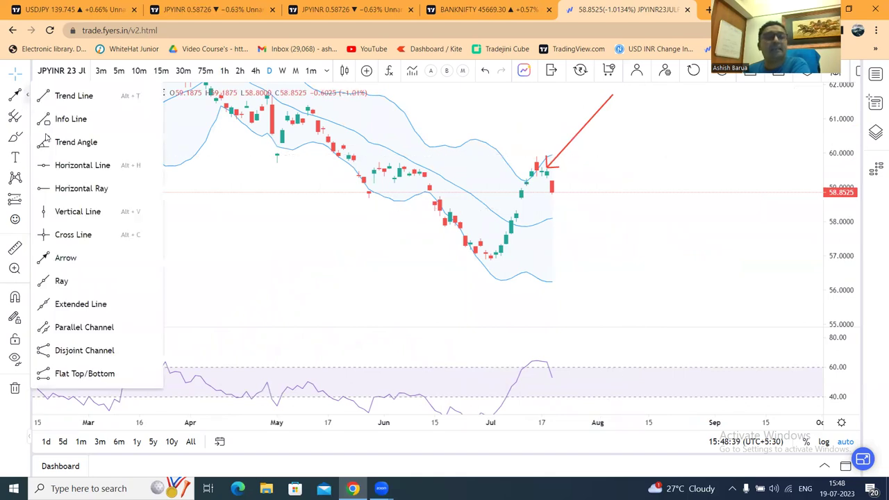
{"action": "left_click", "coordinate": [66, 330]}
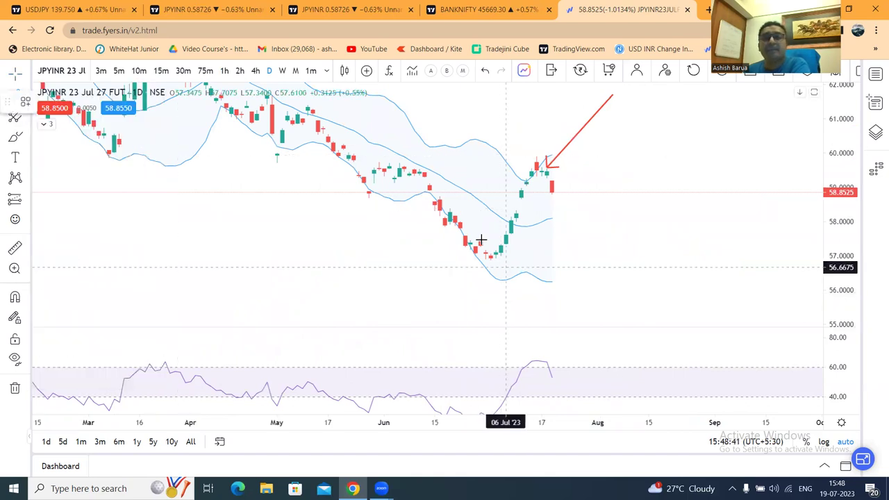
{"action": "left_click", "coordinate": [450, 208]}
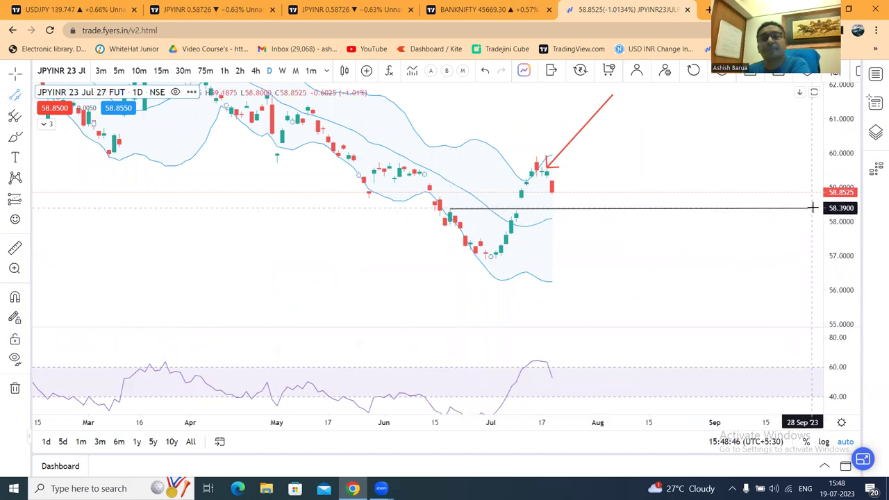
{"action": "left_click", "coordinate": [813, 208]}
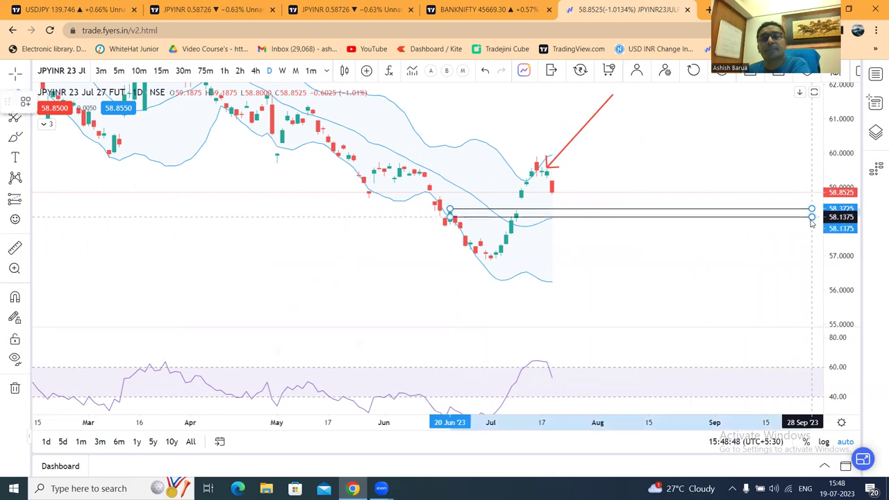
{"action": "left_click", "coordinate": [811, 223]}
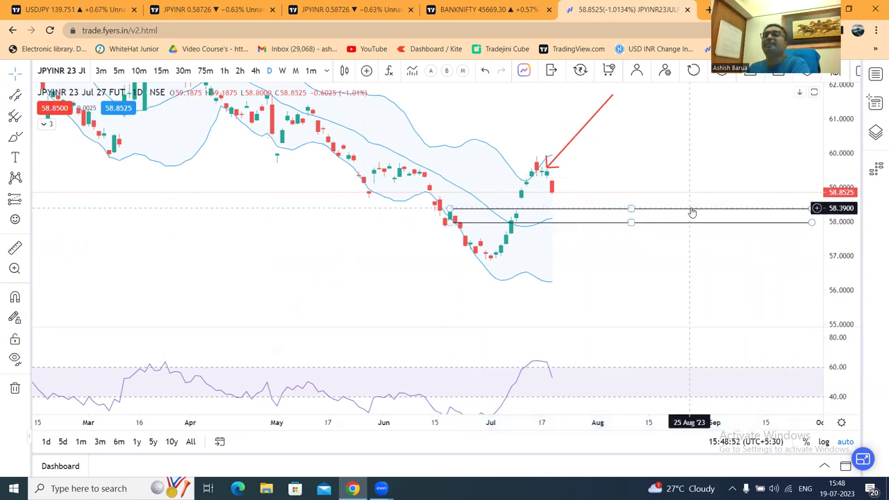
{"action": "left_click", "coordinate": [681, 258]}
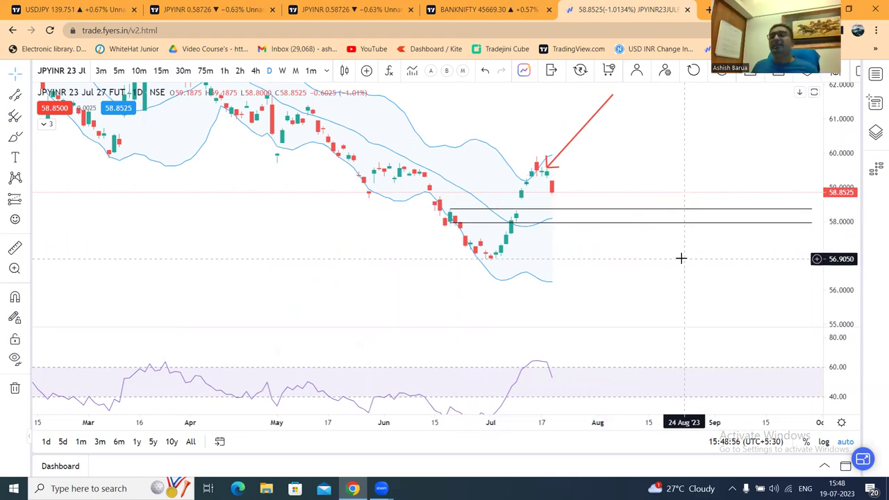
- Draw a horizontal trend line at about 57.73 from 22 Jun '23 to 02 Aug '23, just below the channel
{"action": "scroll", "coordinate": [667, 151], "scroll_direction": "up", "scroll_amount": 2}
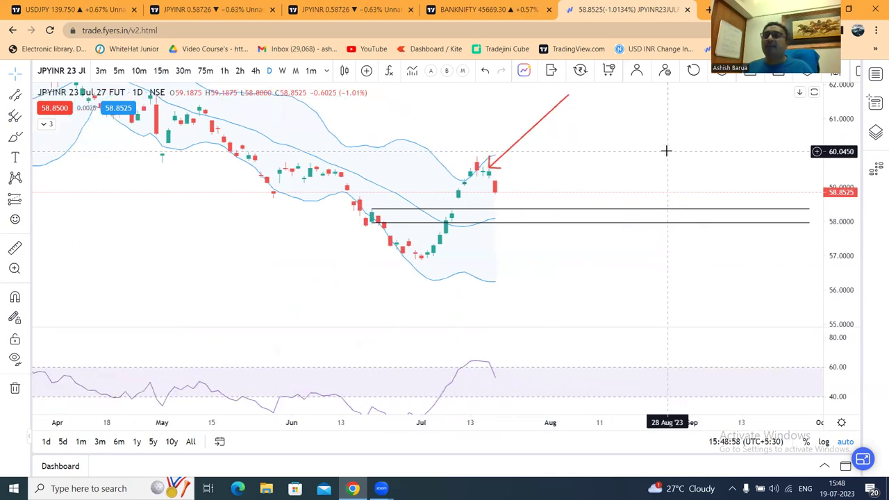
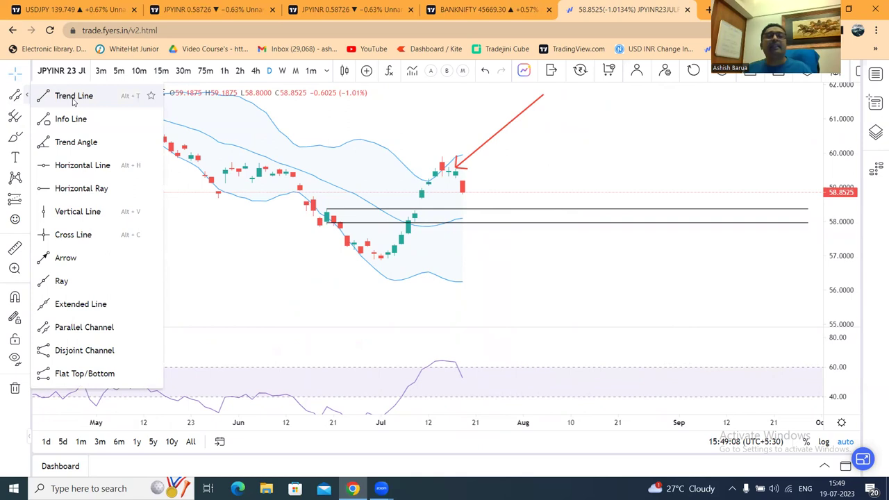
{"action": "left_click", "coordinate": [340, 230]}
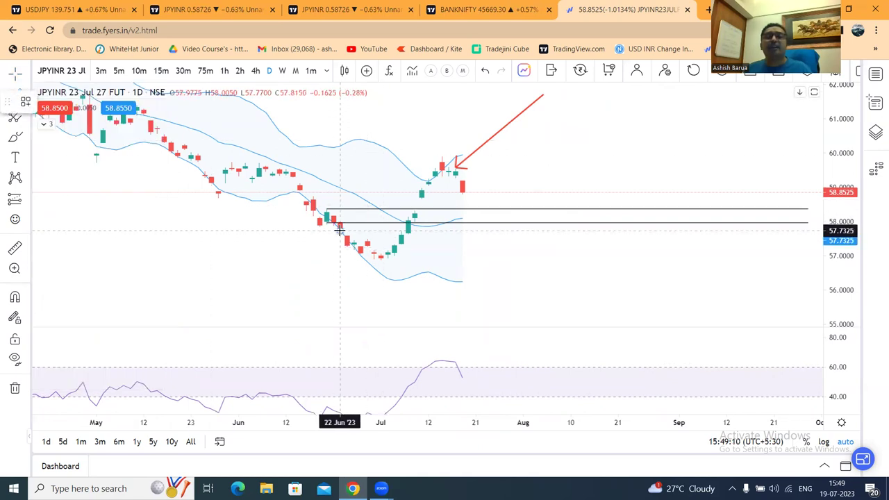
{"action": "left_click", "coordinate": [530, 229]}
{"action": "left_click", "coordinate": [26, 73]}
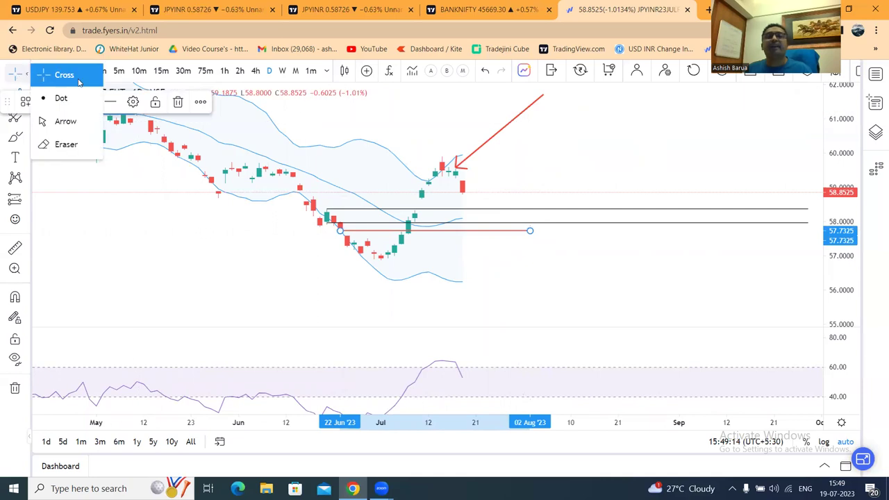
{"action": "left_click", "coordinate": [568, 158]}
{"action": "scroll", "coordinate": [653, 174], "scroll_direction": "down", "scroll_amount": 1}
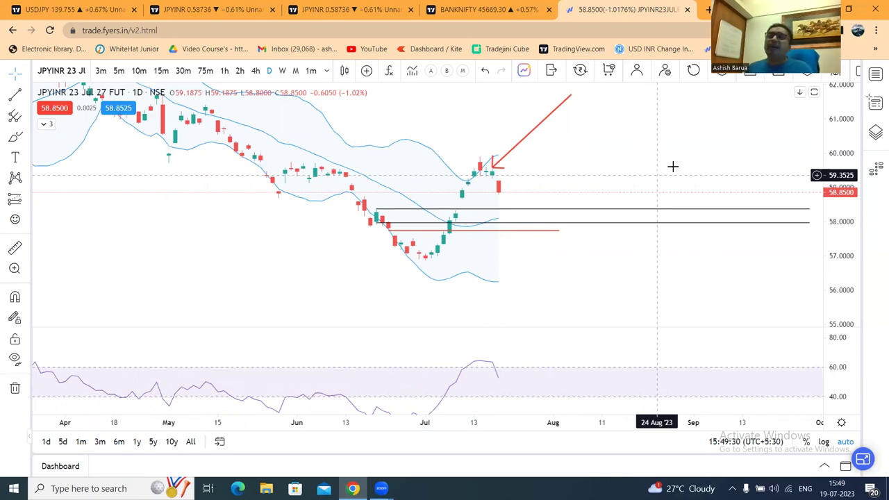
- Sketch a curve below the daily candles rising from about 54.8 to 57.4 and dropping to about 56.3 by early August, and delete it
{"action": "left_click_drag", "start_coordinate": [835, 134], "coordinate": [835, 147]}
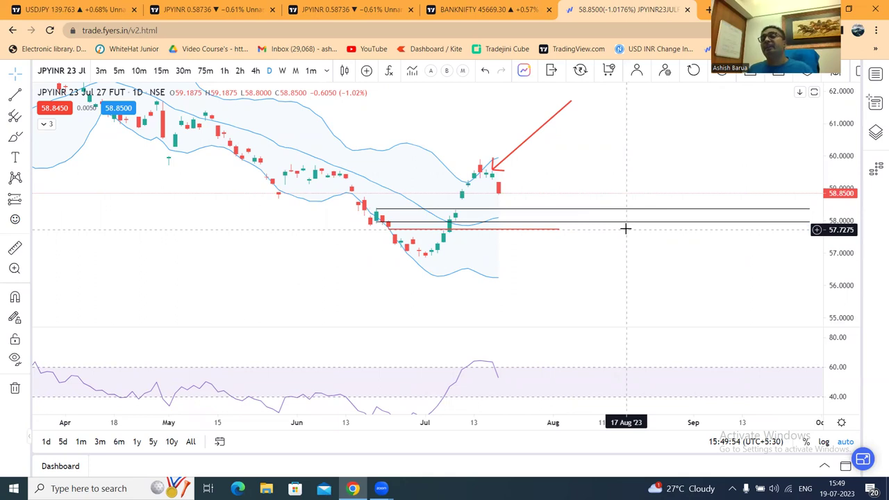
{"action": "scroll", "coordinate": [633, 253], "scroll_direction": "up", "scroll_amount": 1}
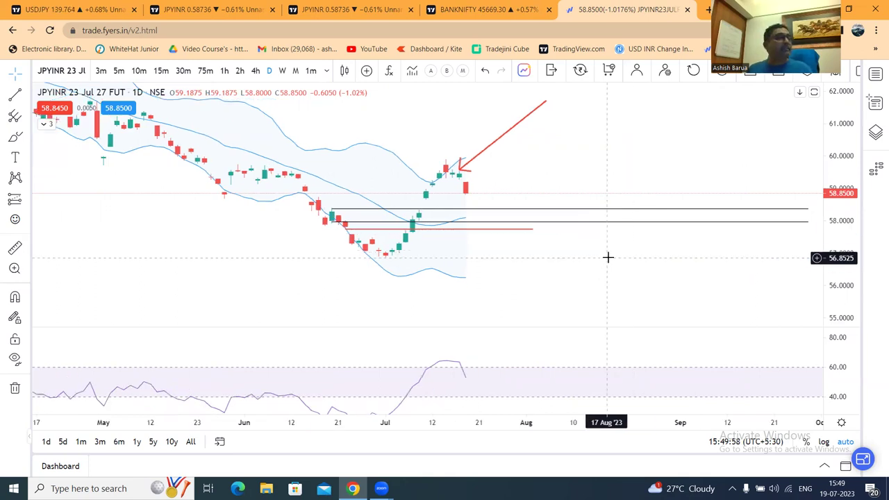
{"action": "scroll", "coordinate": [609, 257], "scroll_direction": "down", "scroll_amount": 1}
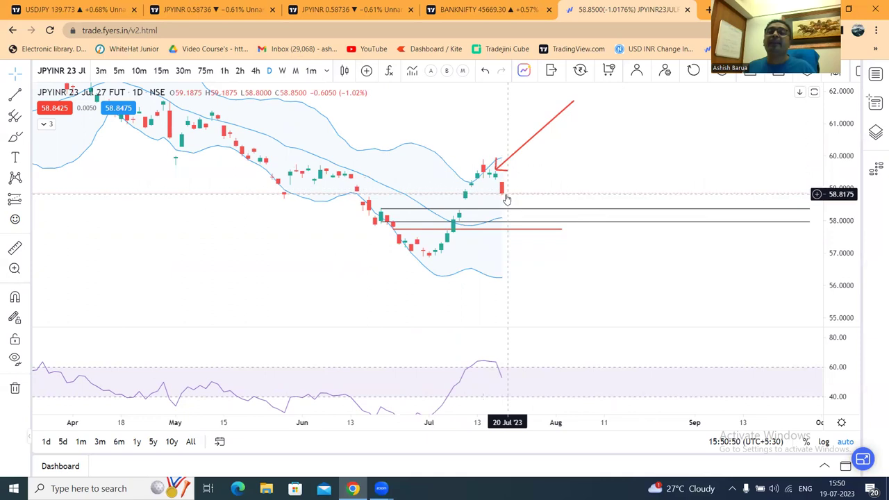
{"action": "scroll", "coordinate": [638, 170], "scroll_direction": "down", "scroll_amount": 2}
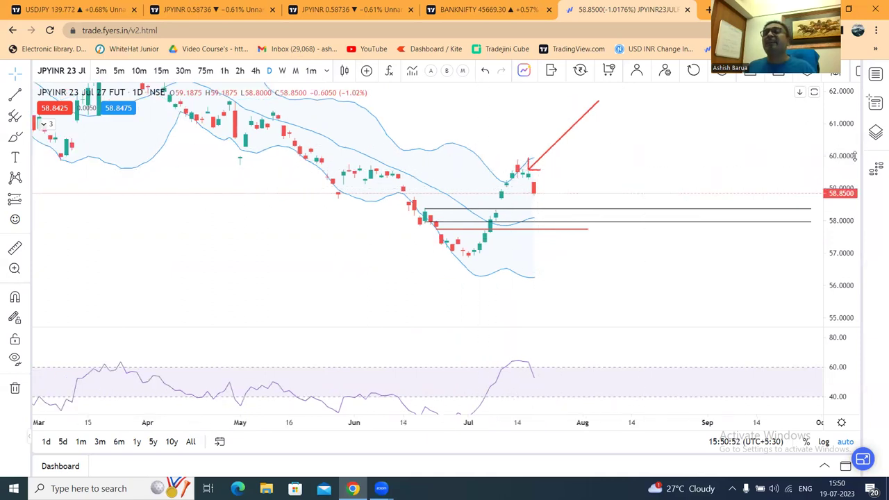
{"action": "left_click_drag", "start_coordinate": [852, 157], "coordinate": [849, 176]}
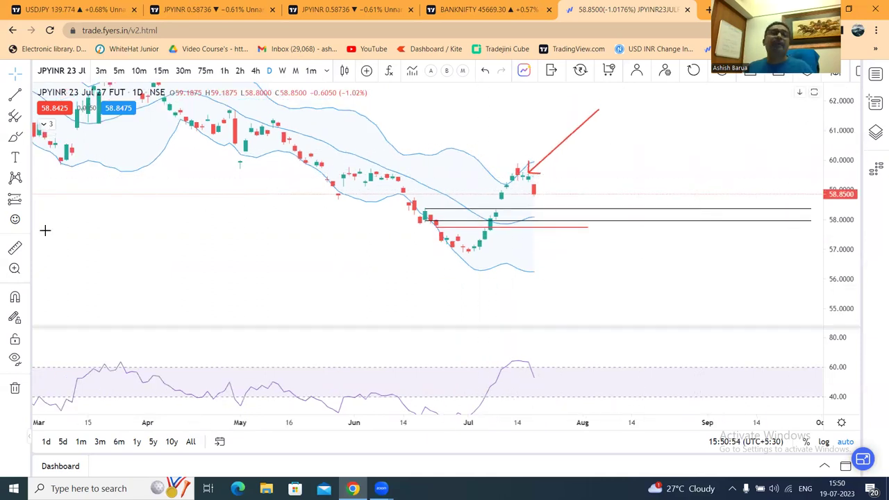
{"action": "mouse_move", "coordinate": [514, 314]}
{"action": "left_mouse_down"}
{"action": "mouse_move", "coordinate": [556, 249]}
{"action": "mouse_move", "coordinate": [576, 238]}
{"action": "mouse_move", "coordinate": [593, 268]}
{"action": "left_mouse_up"}
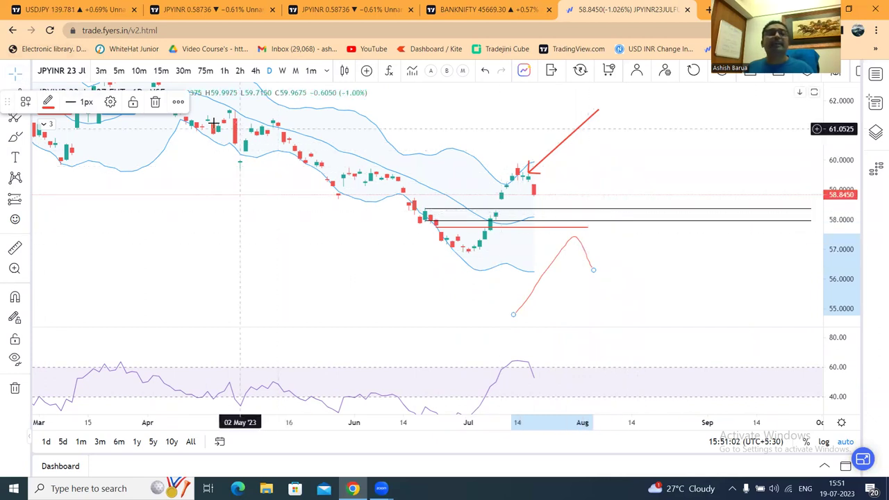
{"action": "key", "text": "Delete"}
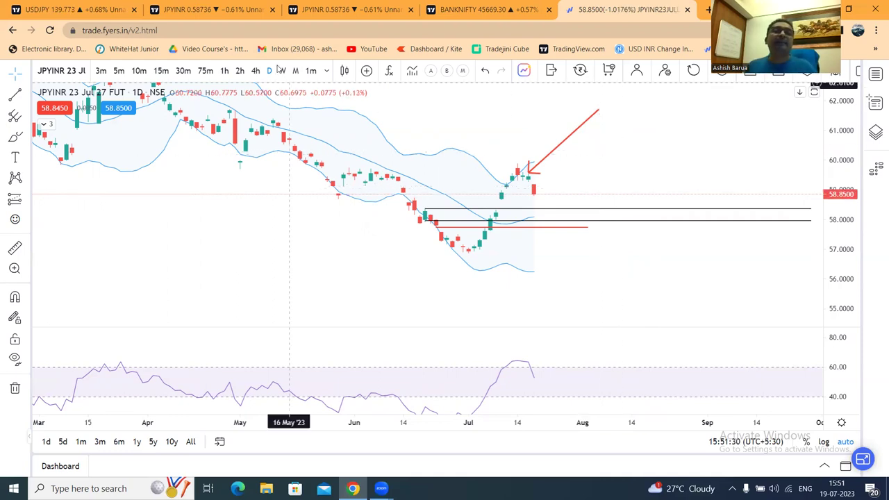
- Brush a small arch in the 1-hour chart's momentum pane, rising from about 34 to about 51 and falling back by 21 Jul '23
{"action": "left_click", "coordinate": [224, 70]}
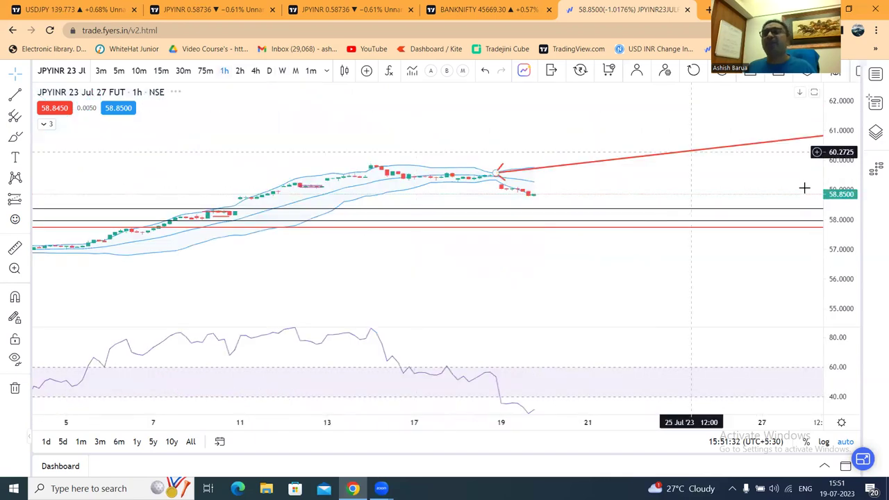
{"action": "left_click_drag", "start_coordinate": [845, 237], "coordinate": [812, 143]}
{"action": "left_click", "coordinate": [14, 137]}
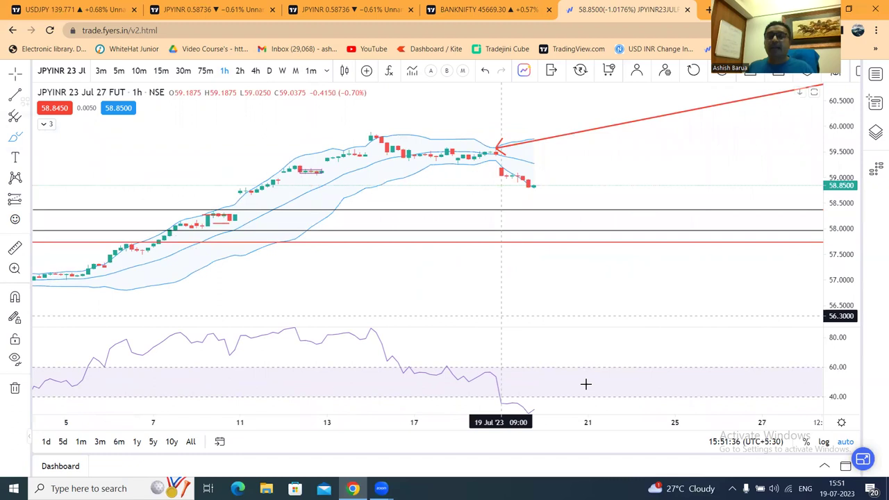
{"action": "left_click", "coordinate": [550, 401]}
{"action": "mouse_move", "coordinate": [551, 402]}
{"action": "left_mouse_down"}
{"action": "mouse_move", "coordinate": [570, 377]}
{"action": "mouse_move", "coordinate": [604, 407]}
{"action": "left_mouse_up"}
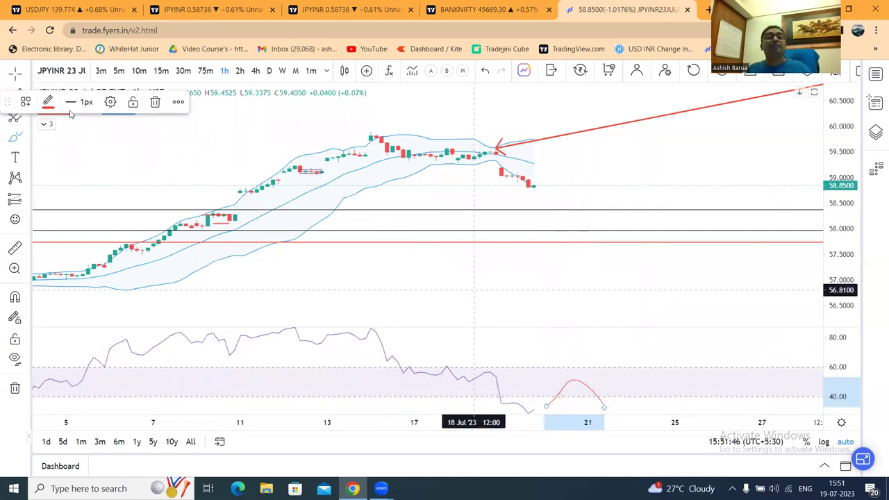
- Leave the brush tool and examine the 1-hour JPYINR July futures price against the horizontal levels and the sketched momentum arch
{"action": "left_click", "coordinate": [19, 74]}
{"action": "left_click", "coordinate": [635, 293]}
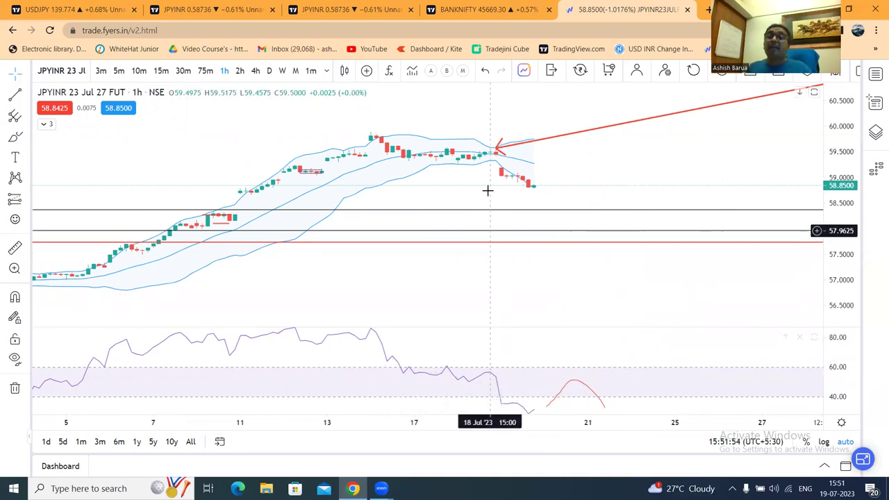
{"action": "scroll", "coordinate": [667, 312], "scroll_direction": "down", "scroll_amount": 3}
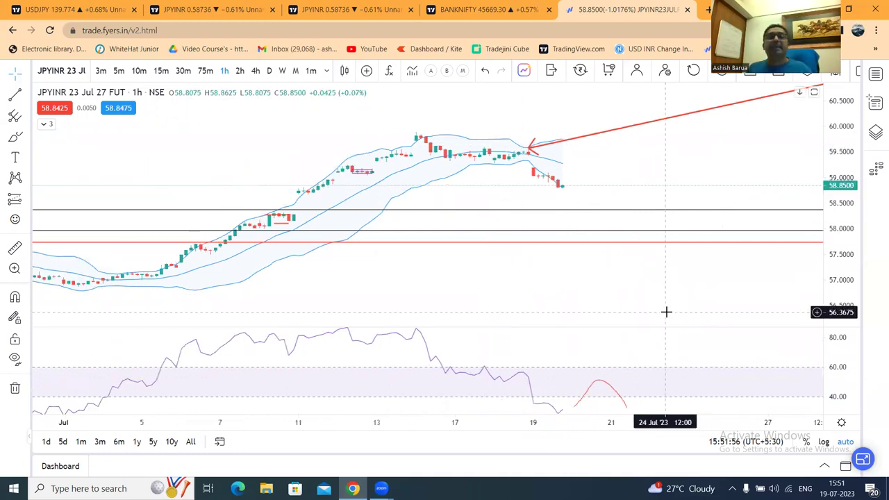
{"action": "scroll", "coordinate": [666, 312], "scroll_direction": "up", "scroll_amount": 4}
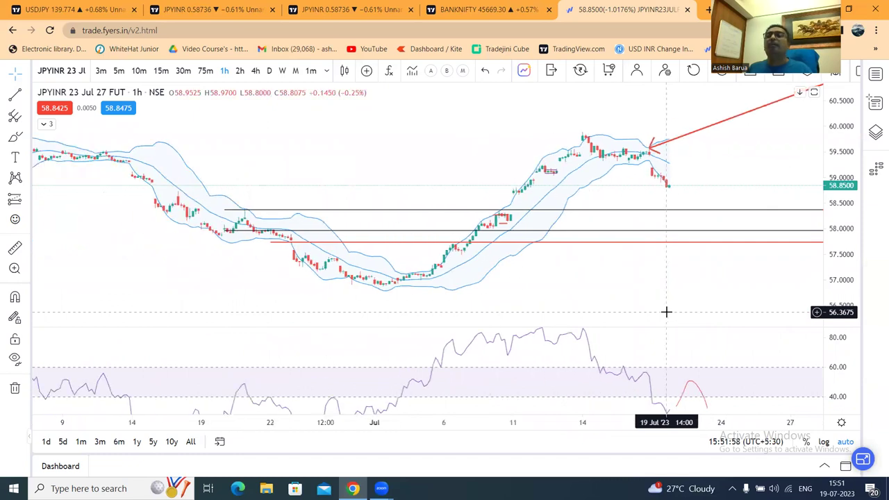
{"action": "scroll", "coordinate": [666, 312], "scroll_direction": "up", "scroll_amount": 2}
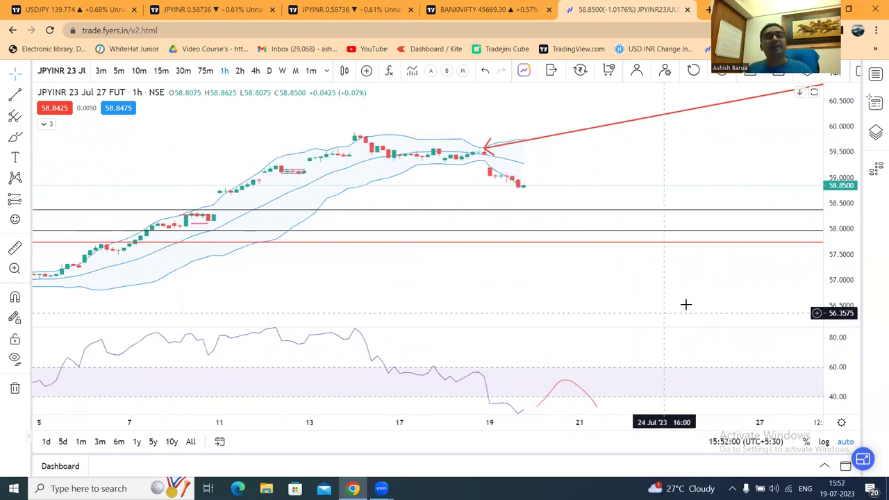
{"action": "left_click_drag", "start_coordinate": [847, 275], "coordinate": [844, 245]}
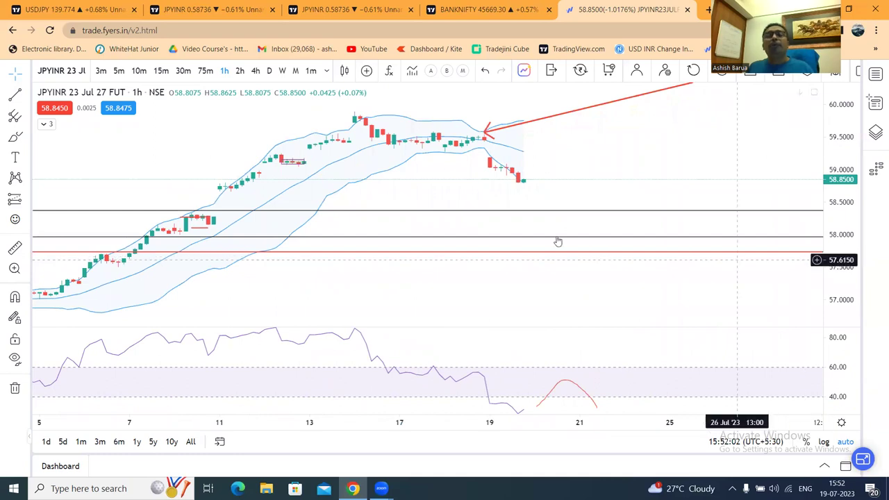
- Set the JPYINR July futures chart to the daily timeframe and switch to the JPYINR spot chart in TradingView
{"action": "left_click", "coordinate": [269, 71]}
{"action": "left_click", "coordinate": [208, 8]}
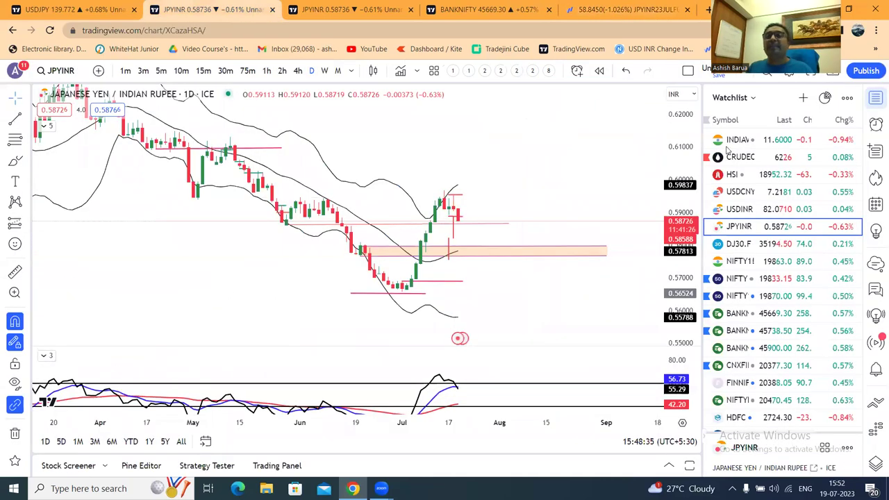